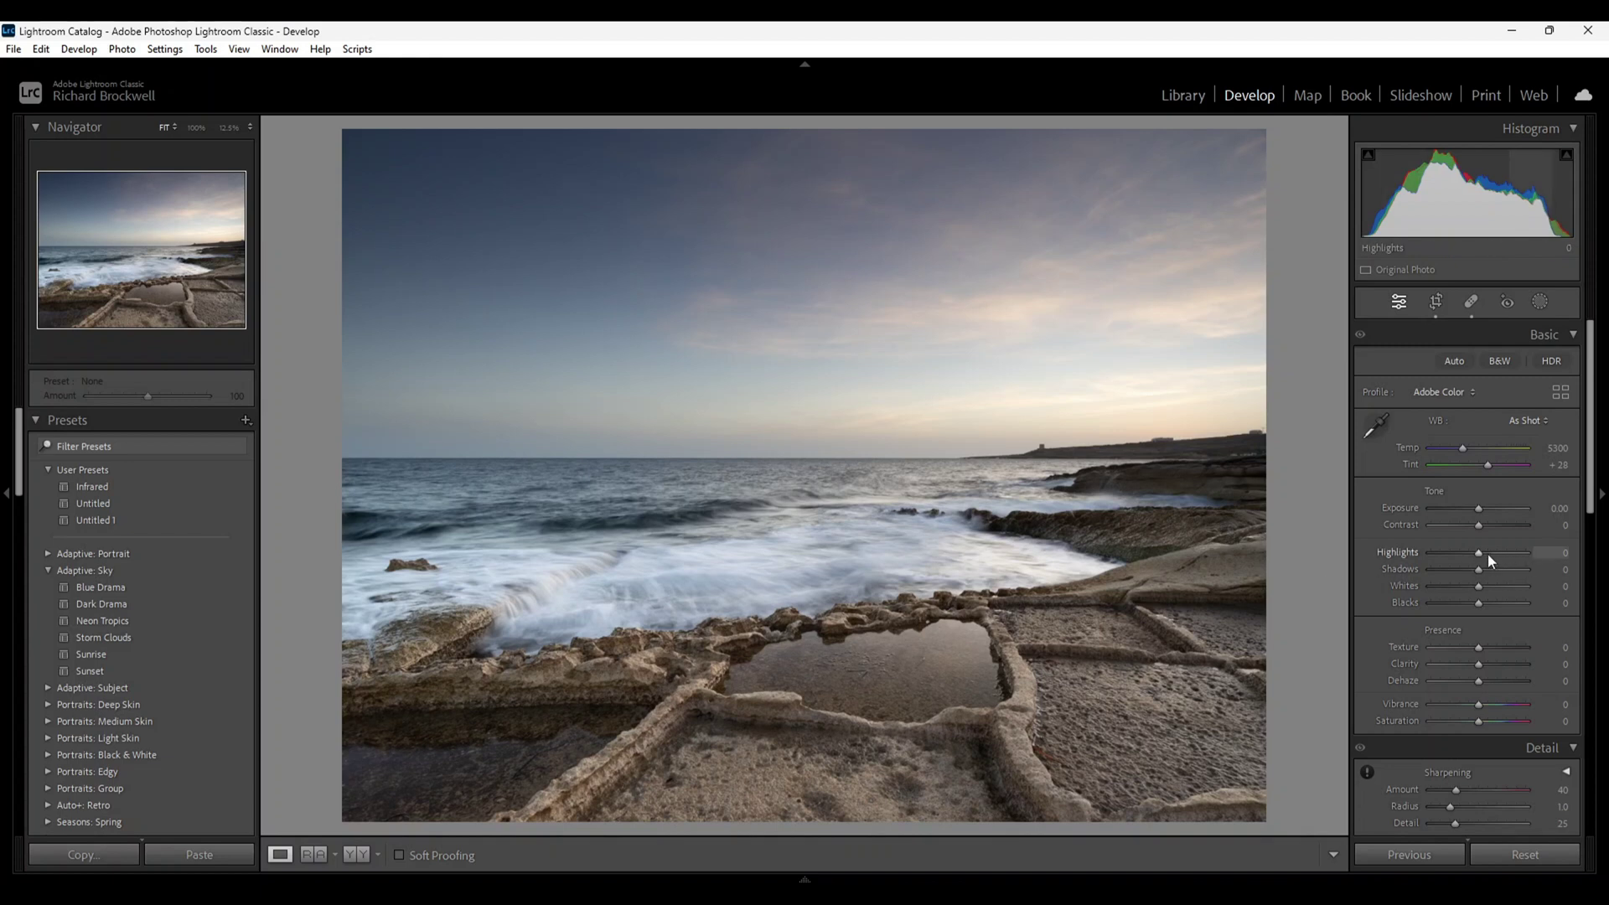
Drag the tone sliders to Highlights −100, Shadows +44, Whites +47 and Blacks −30, checking clipping with Alt.
{"action": "left_click_drag", "start_coordinate": [1477, 555], "coordinate": [1415, 555]}
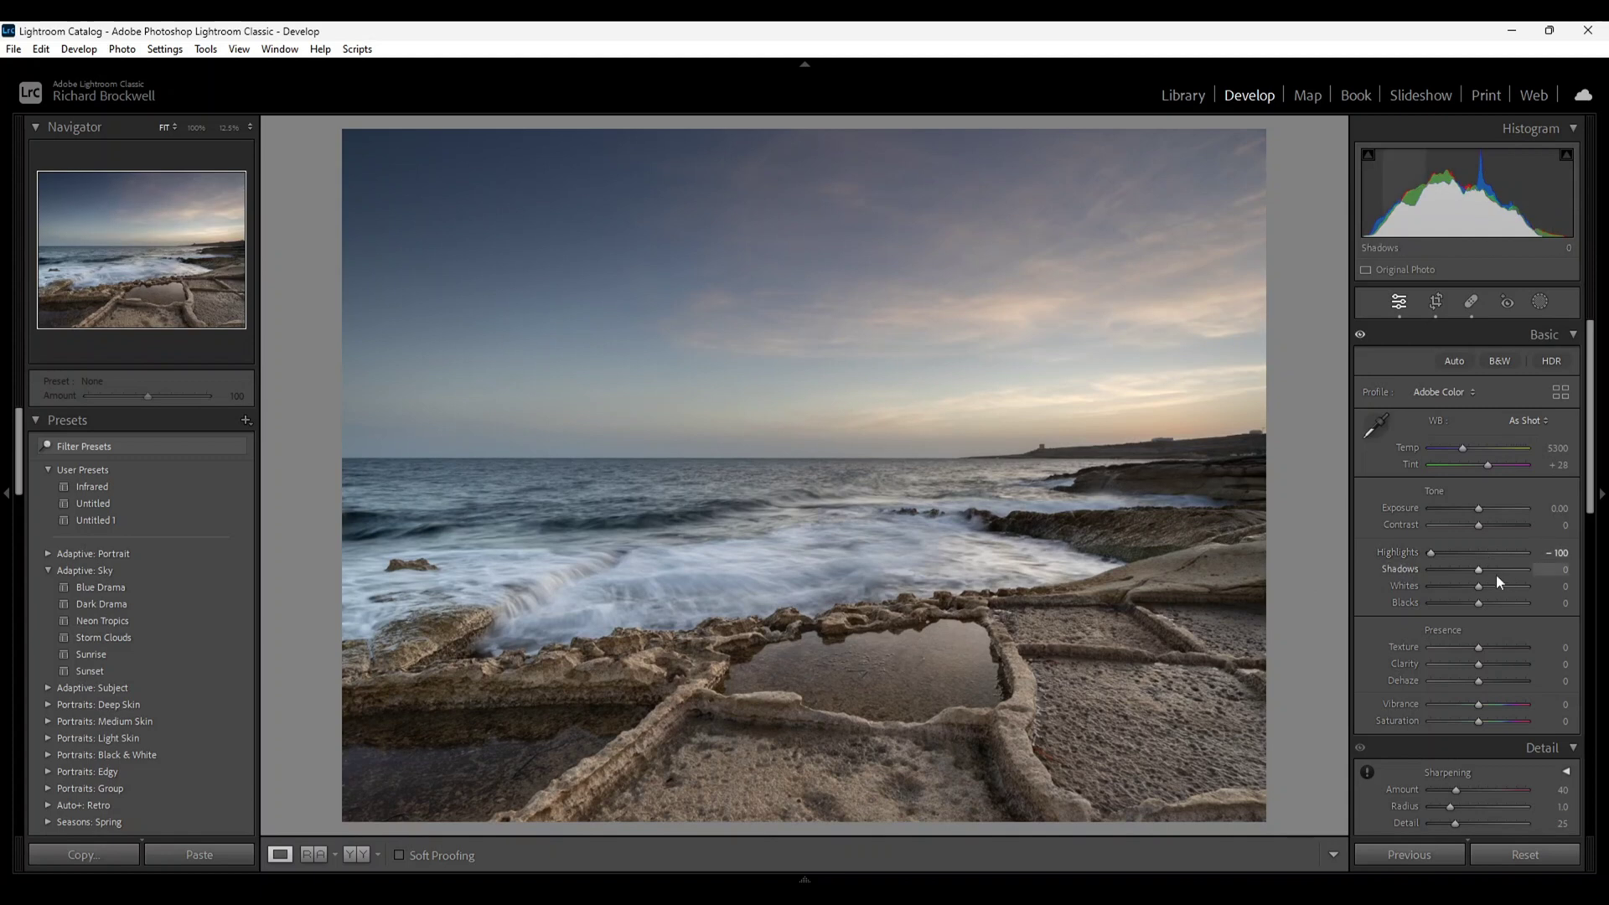
{"action": "left_click_drag", "start_coordinate": [1478, 570], "coordinate": [1499, 570]}
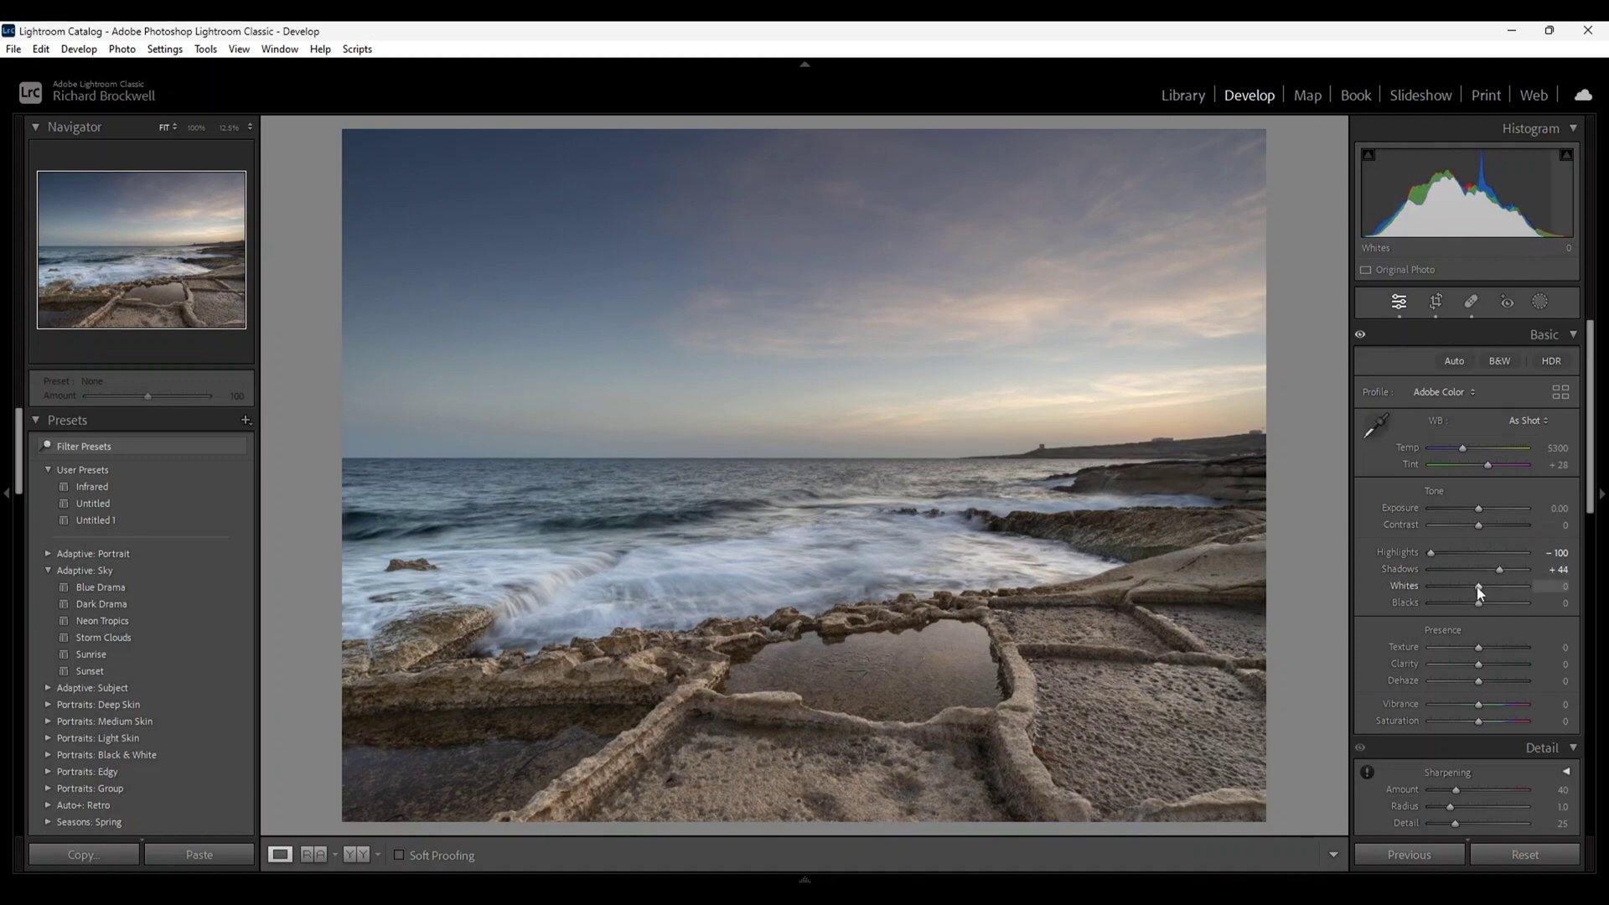
{"action": "left_click_drag", "start_coordinate": [1478, 588], "coordinate": [1489, 588]}
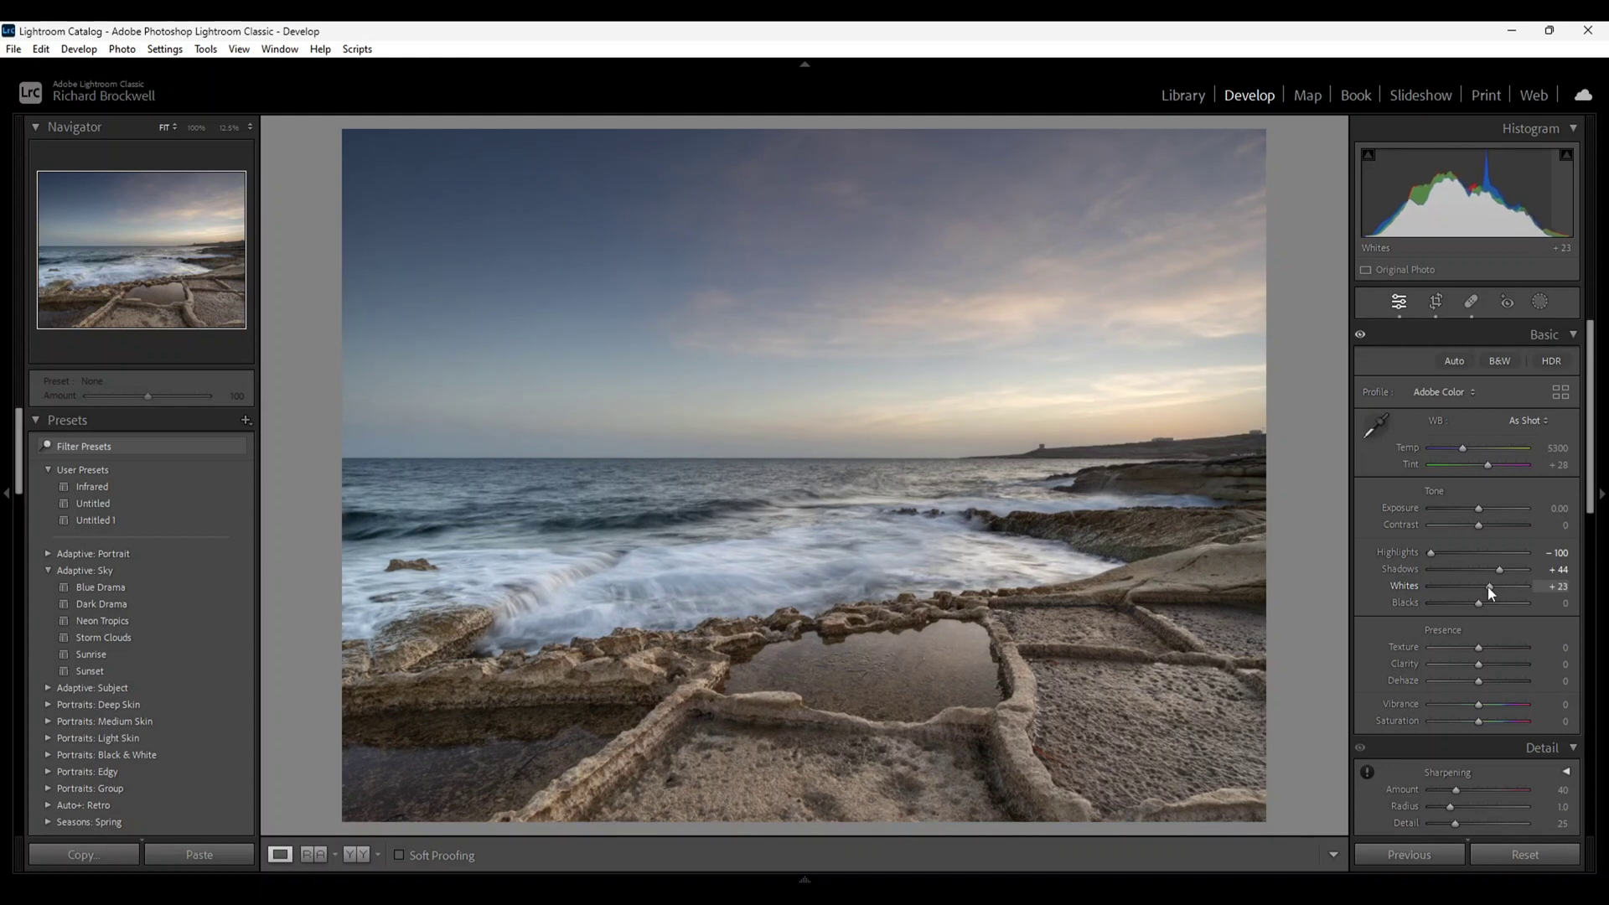
{"action": "key", "text": "alt"}
{"action": "mouse_move", "coordinate": [1487, 587]}
{"action": "left_mouse_down"}
{"action": "mouse_move", "coordinate": [1510, 587]}
{"action": "mouse_move", "coordinate": [1440, 602]}
{"action": "mouse_move", "coordinate": [1465, 605]}
{"action": "left_mouse_up"}
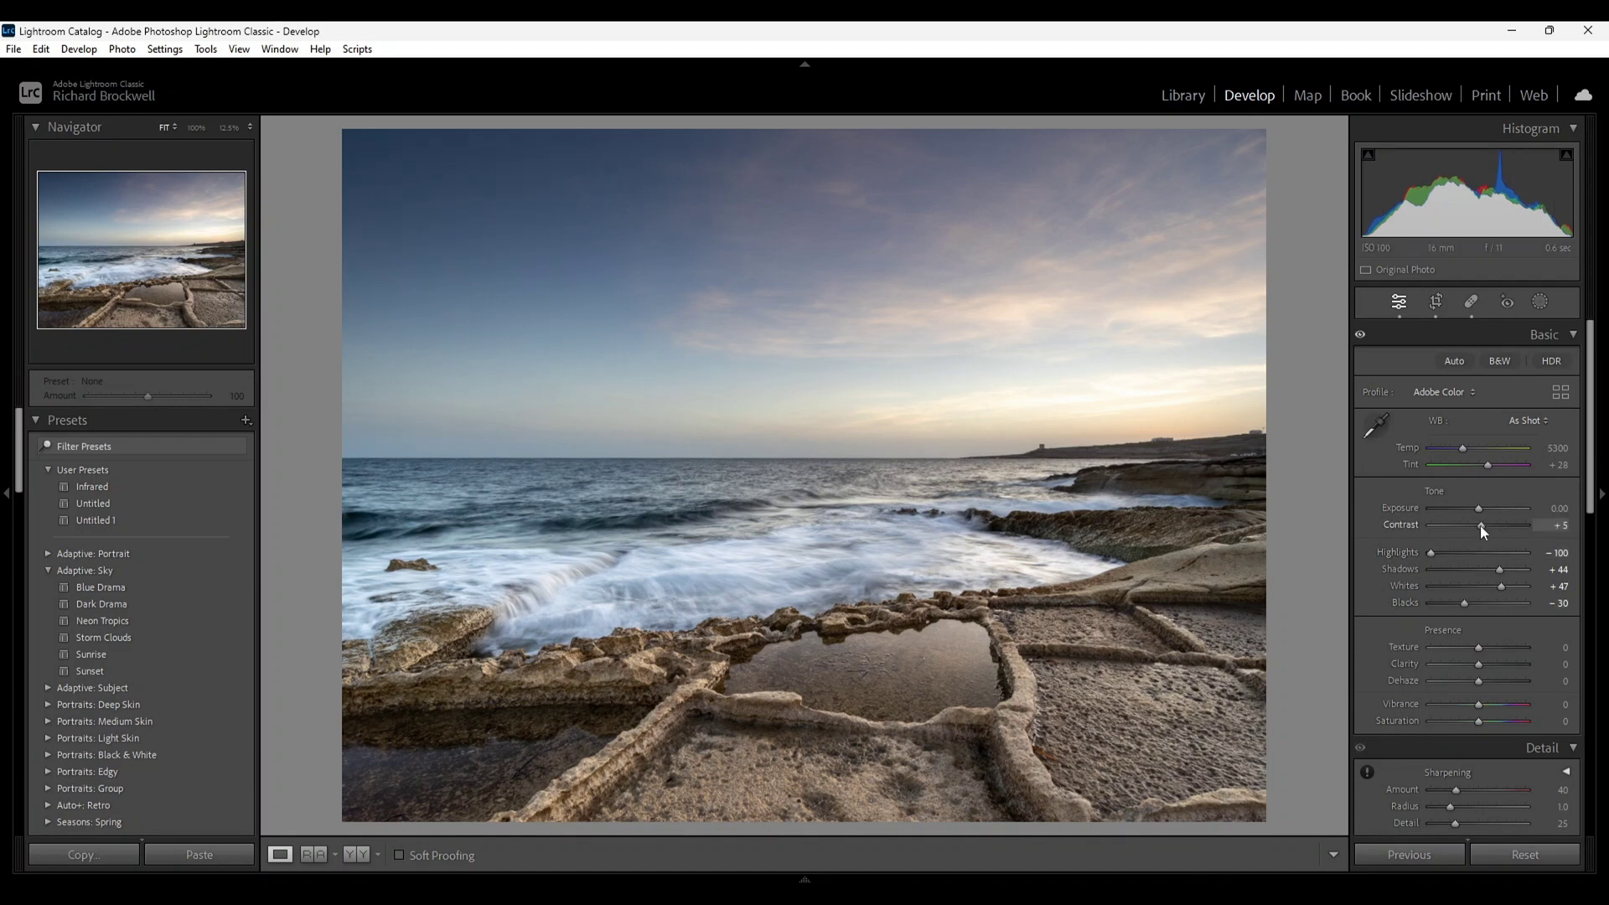
Nudge Contrast up to +9, then push Dehaze in the Presence section to preview its effect.
{"action": "left_click_drag", "start_coordinate": [1481, 527], "coordinate": [1482, 526]}
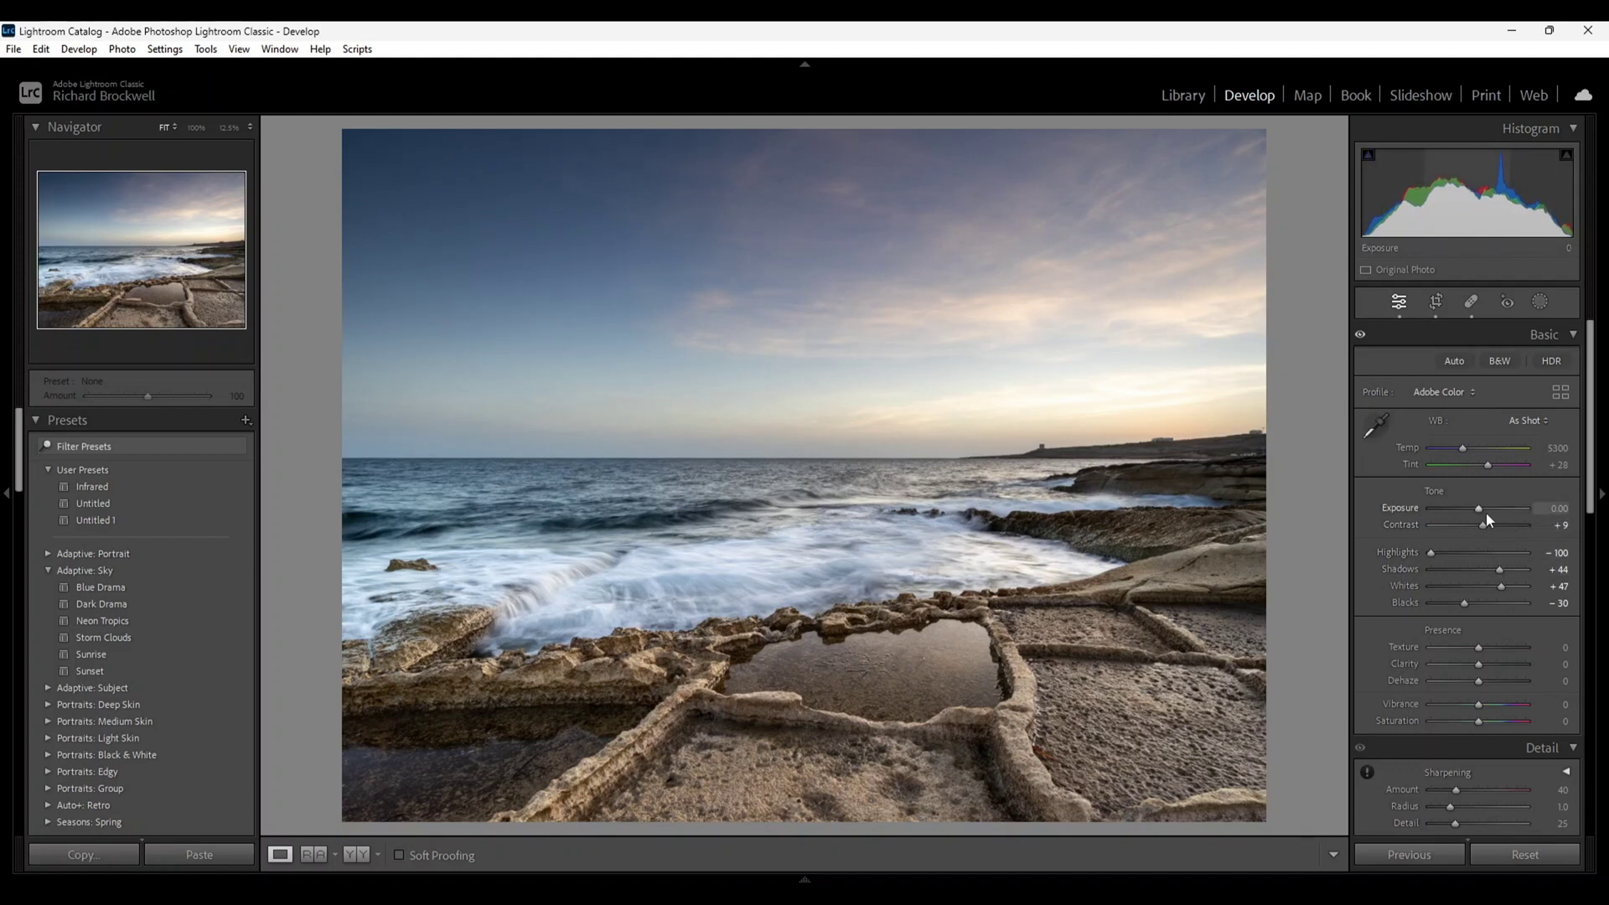
{"action": "scroll", "coordinate": [1480, 510], "scroll_direction": "down", "scroll_amount": 2}
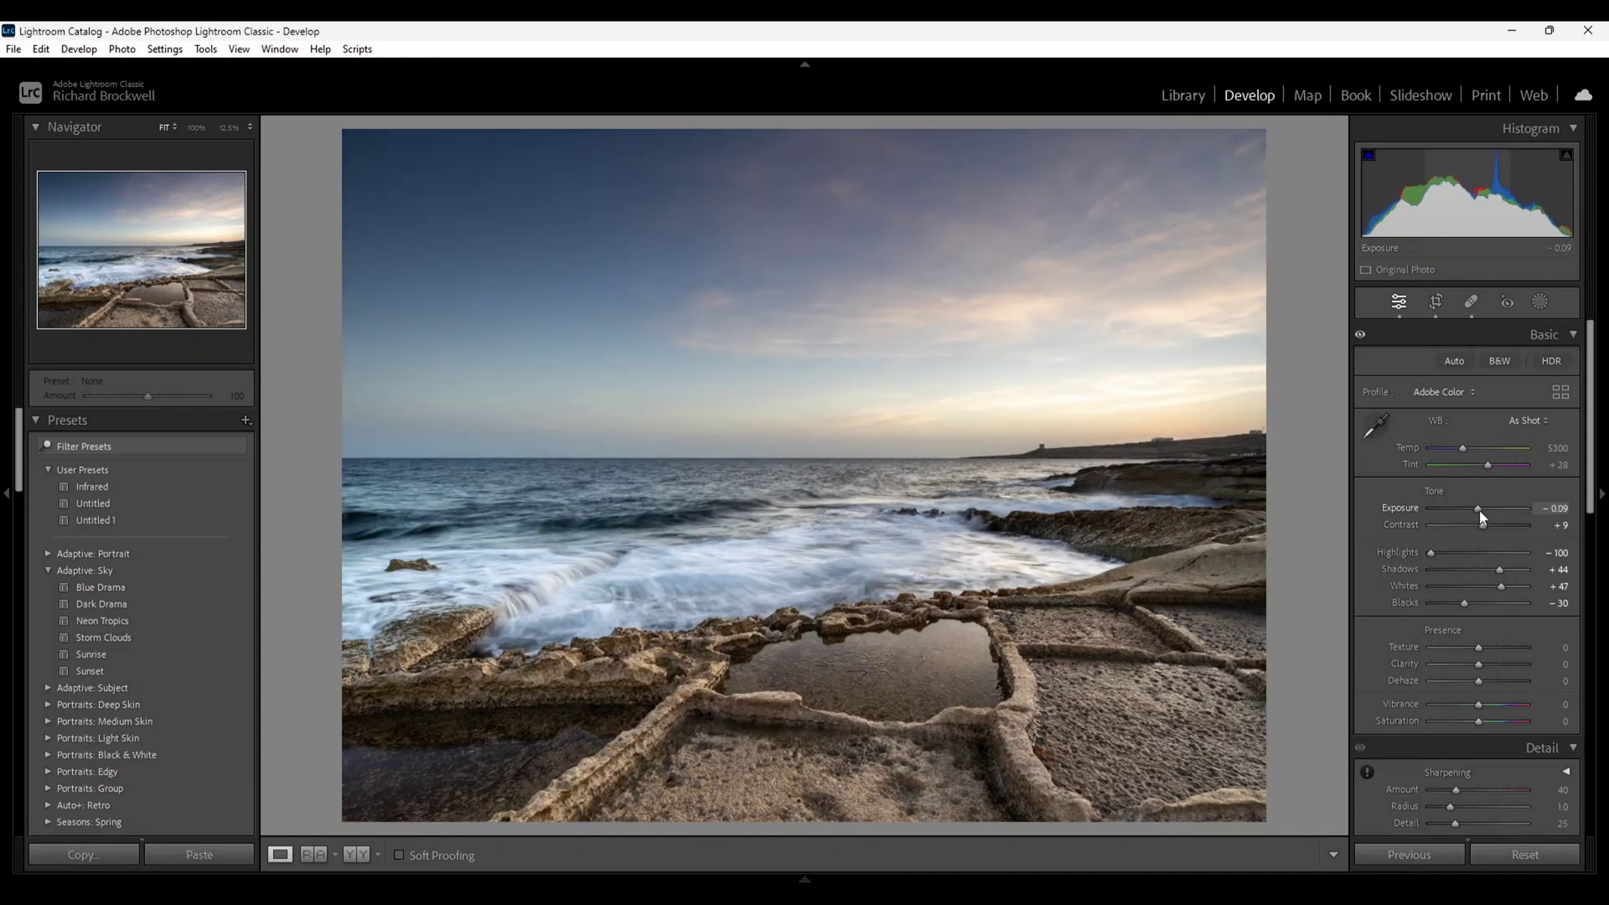
{"action": "scroll", "coordinate": [1479, 510], "scroll_direction": "down", "scroll_amount": 2}
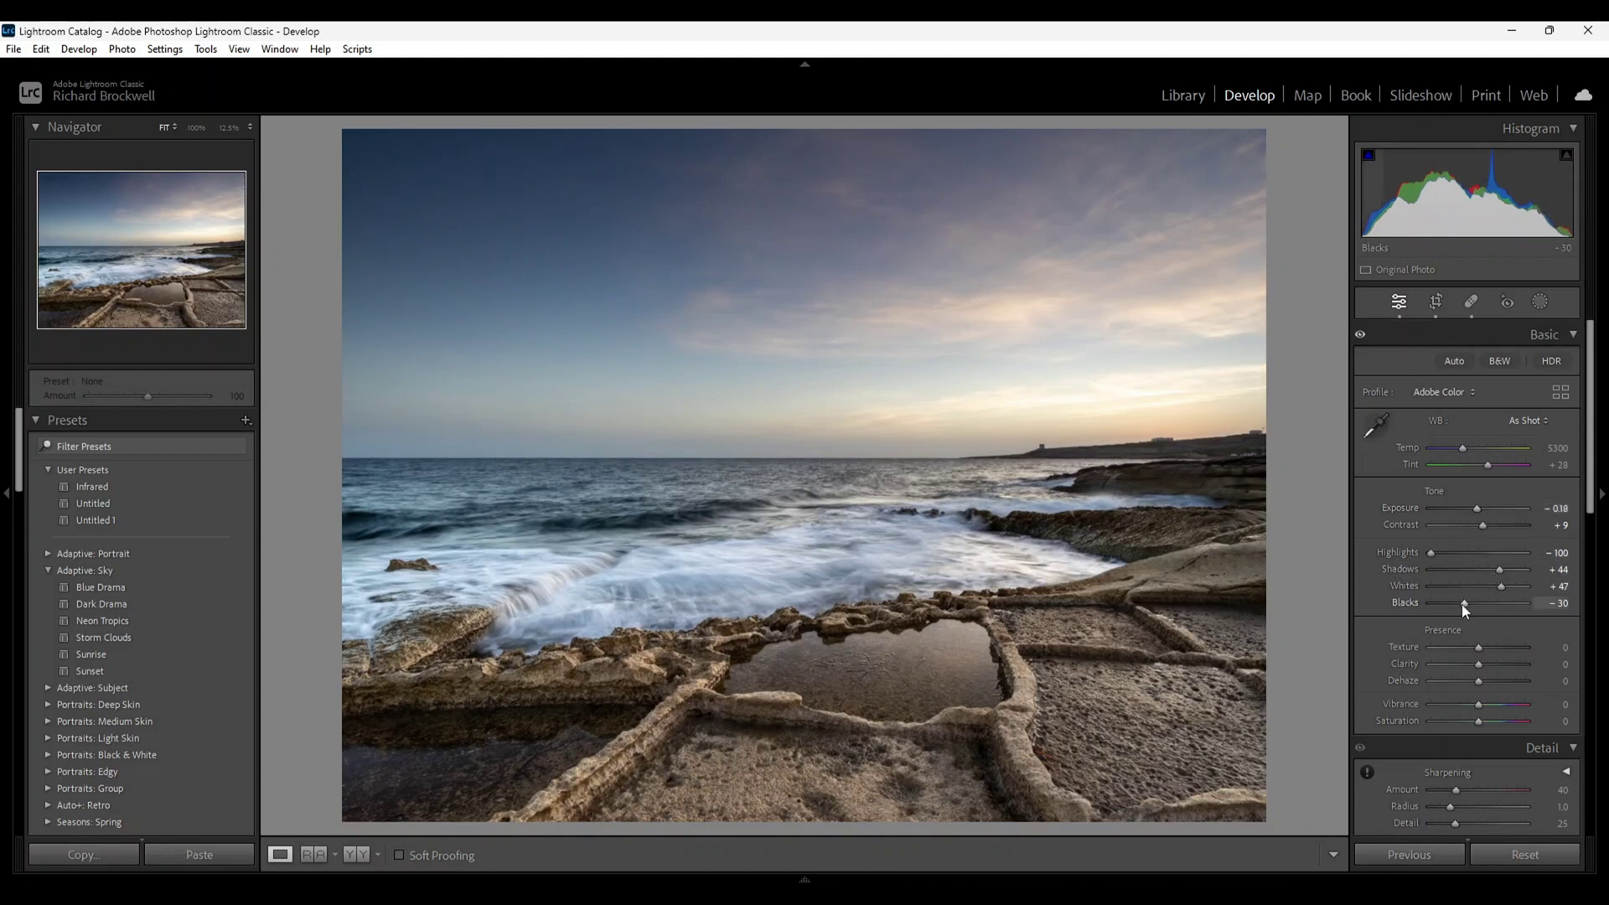
{"action": "scroll", "coordinate": [1467, 603], "scroll_direction": "up", "scroll_amount": 2}
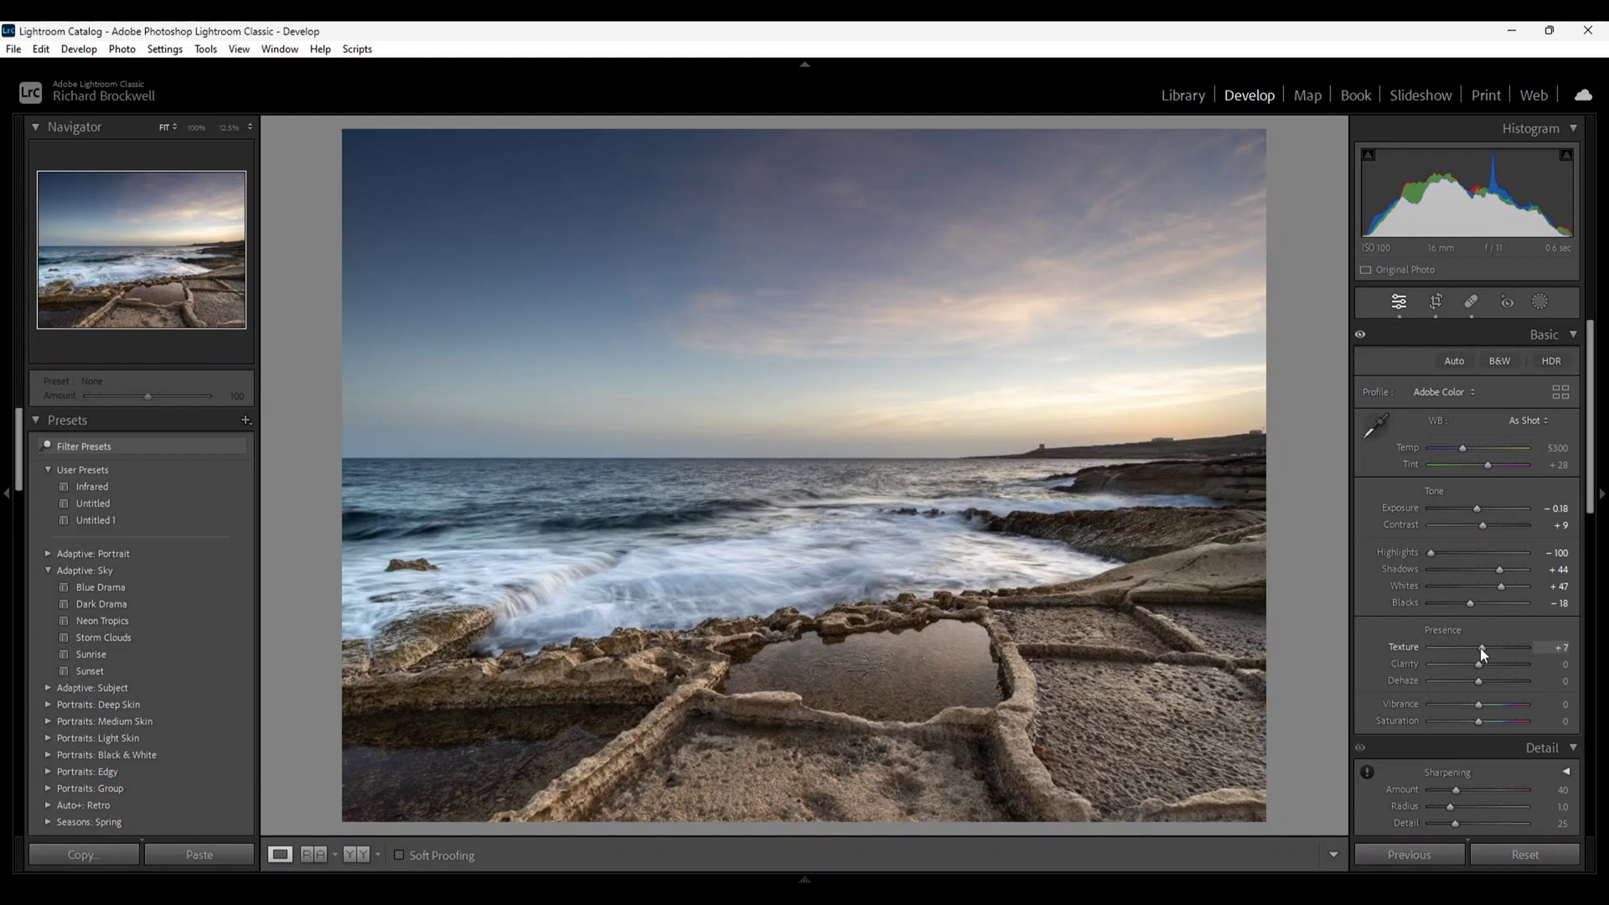
{"action": "scroll", "coordinate": [1482, 647], "scroll_direction": "up", "scroll_amount": 2}
{"action": "scroll", "coordinate": [1480, 666], "scroll_direction": "up", "scroll_amount": 2}
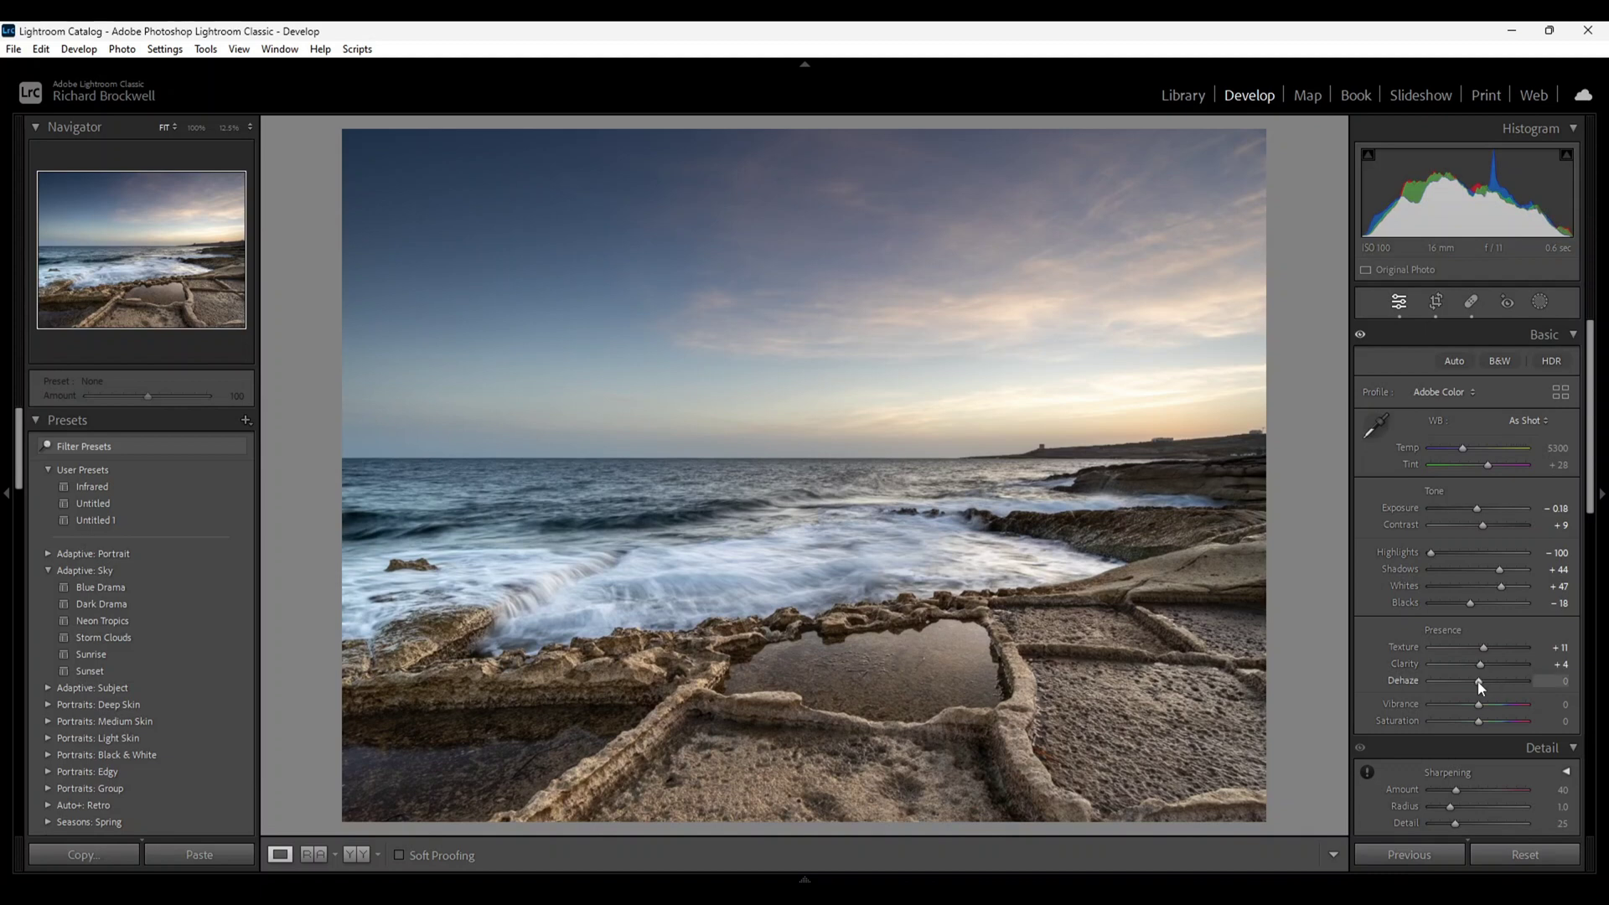
{"action": "scroll", "coordinate": [1479, 687], "scroll_direction": "up", "scroll_amount": 1}
{"action": "scroll", "coordinate": [1481, 681], "scroll_direction": "up", "scroll_amount": 1}
{"action": "mouse_move", "coordinate": [1481, 681]}
{"action": "left_mouse_down"}
{"action": "mouse_move", "coordinate": [1544, 699]}
{"action": "mouse_move", "coordinate": [1482, 695]}
{"action": "left_mouse_up"}
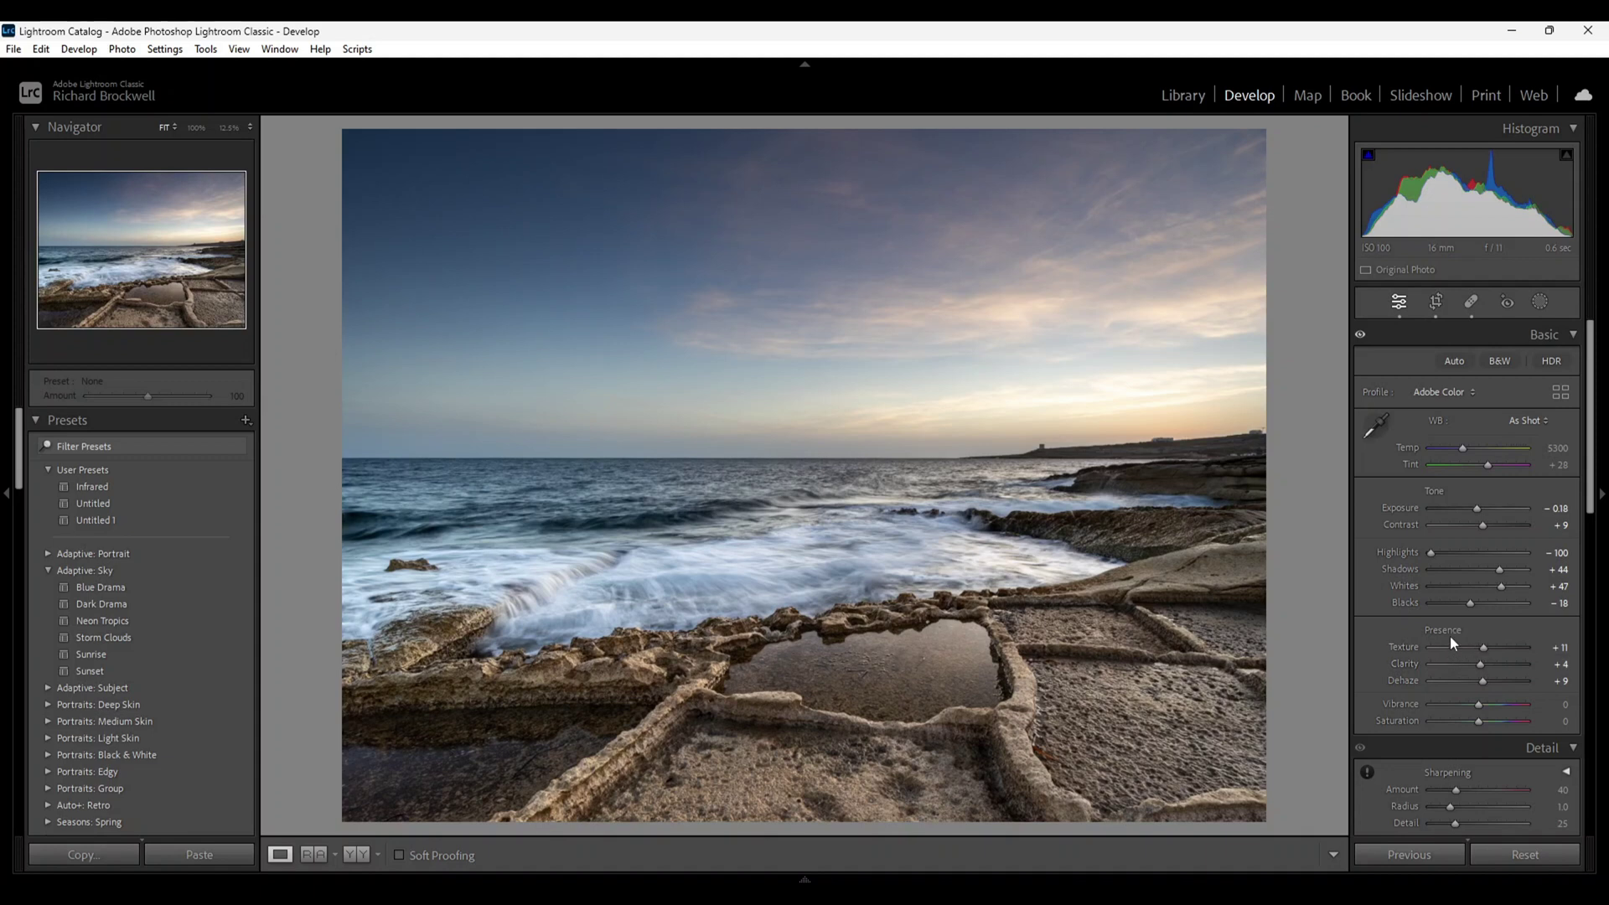
Collapse the Detail panel and raise Calibration's Blue Primary Saturation to +100.
{"action": "scroll", "coordinate": [1459, 632], "scroll_direction": "down", "scroll_amount": 5}
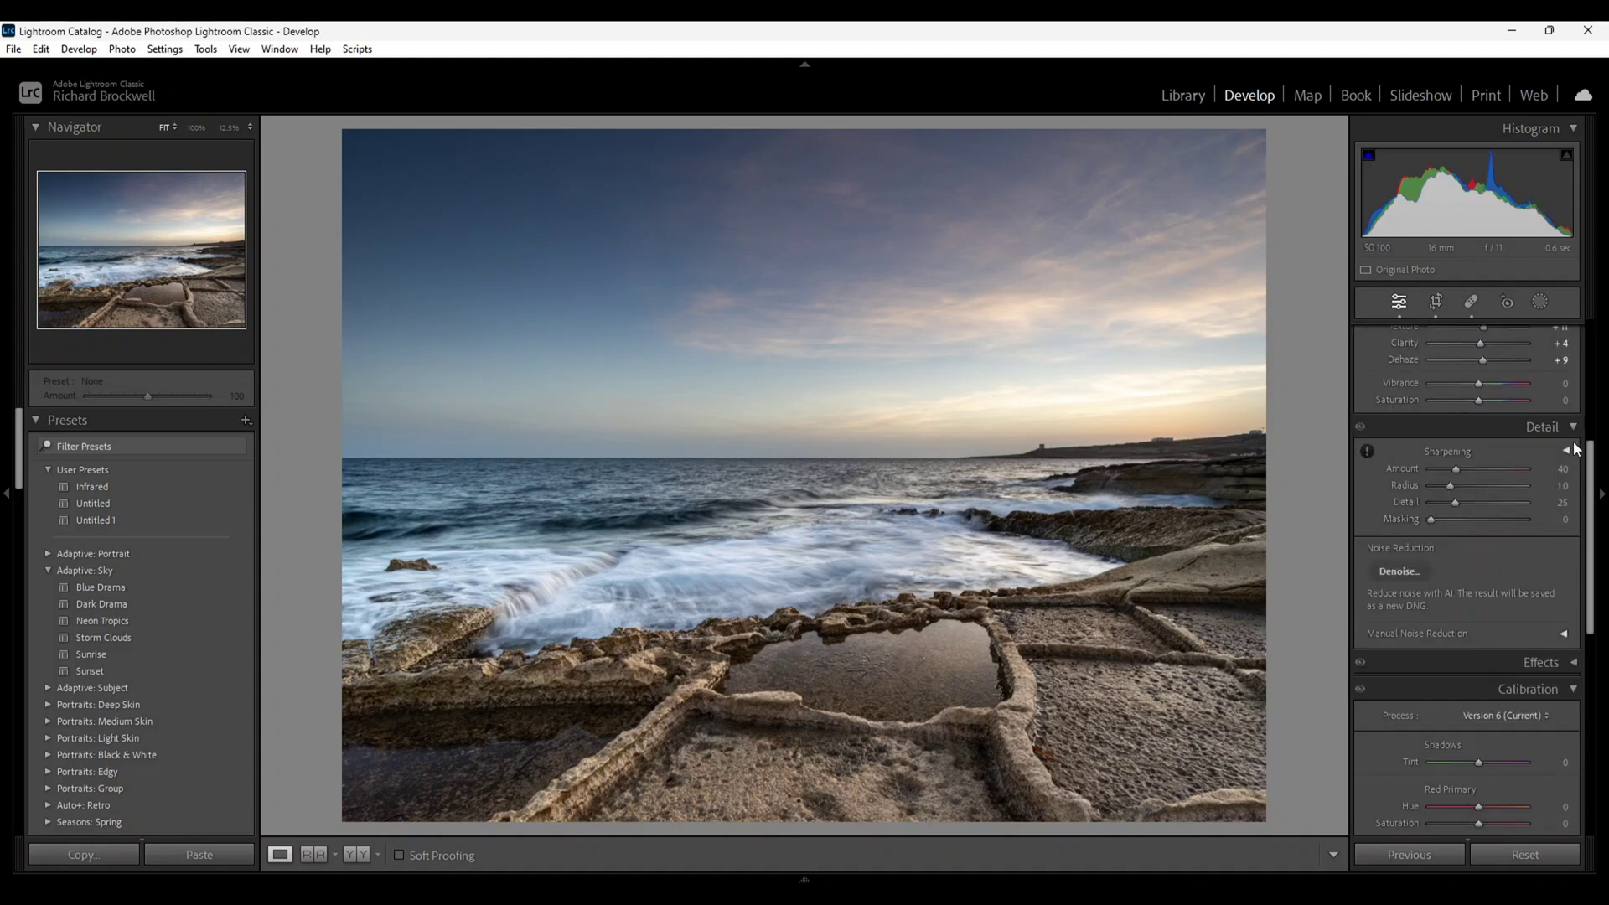
{"action": "left_click", "coordinate": [1575, 429]}
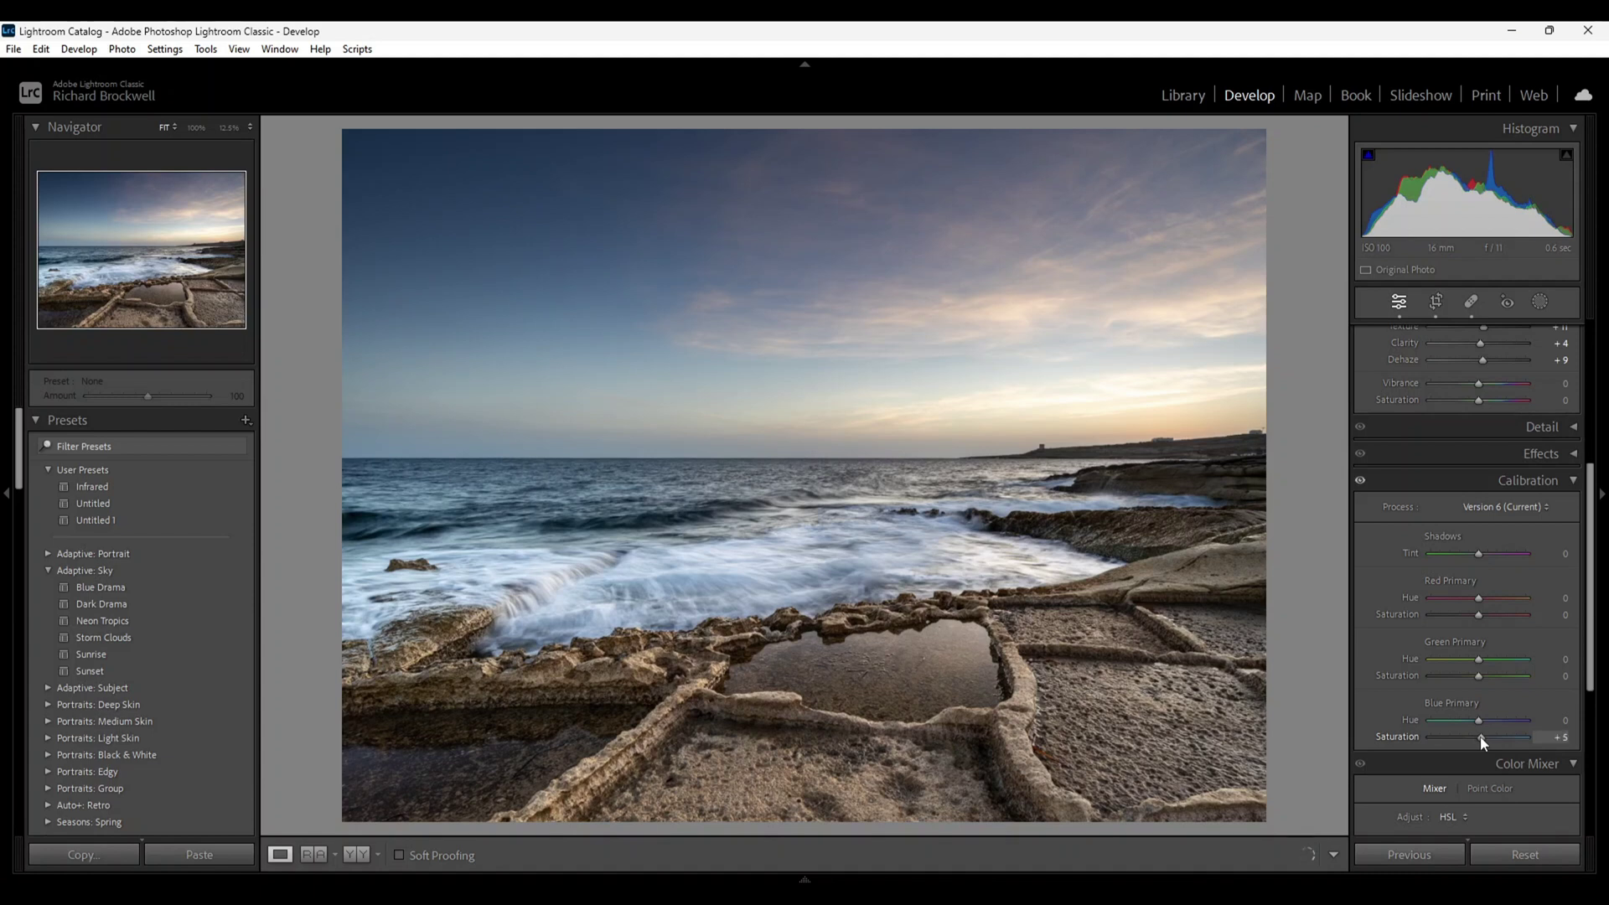
{"action": "left_click_drag", "start_coordinate": [1480, 736], "coordinate": [1525, 739]}
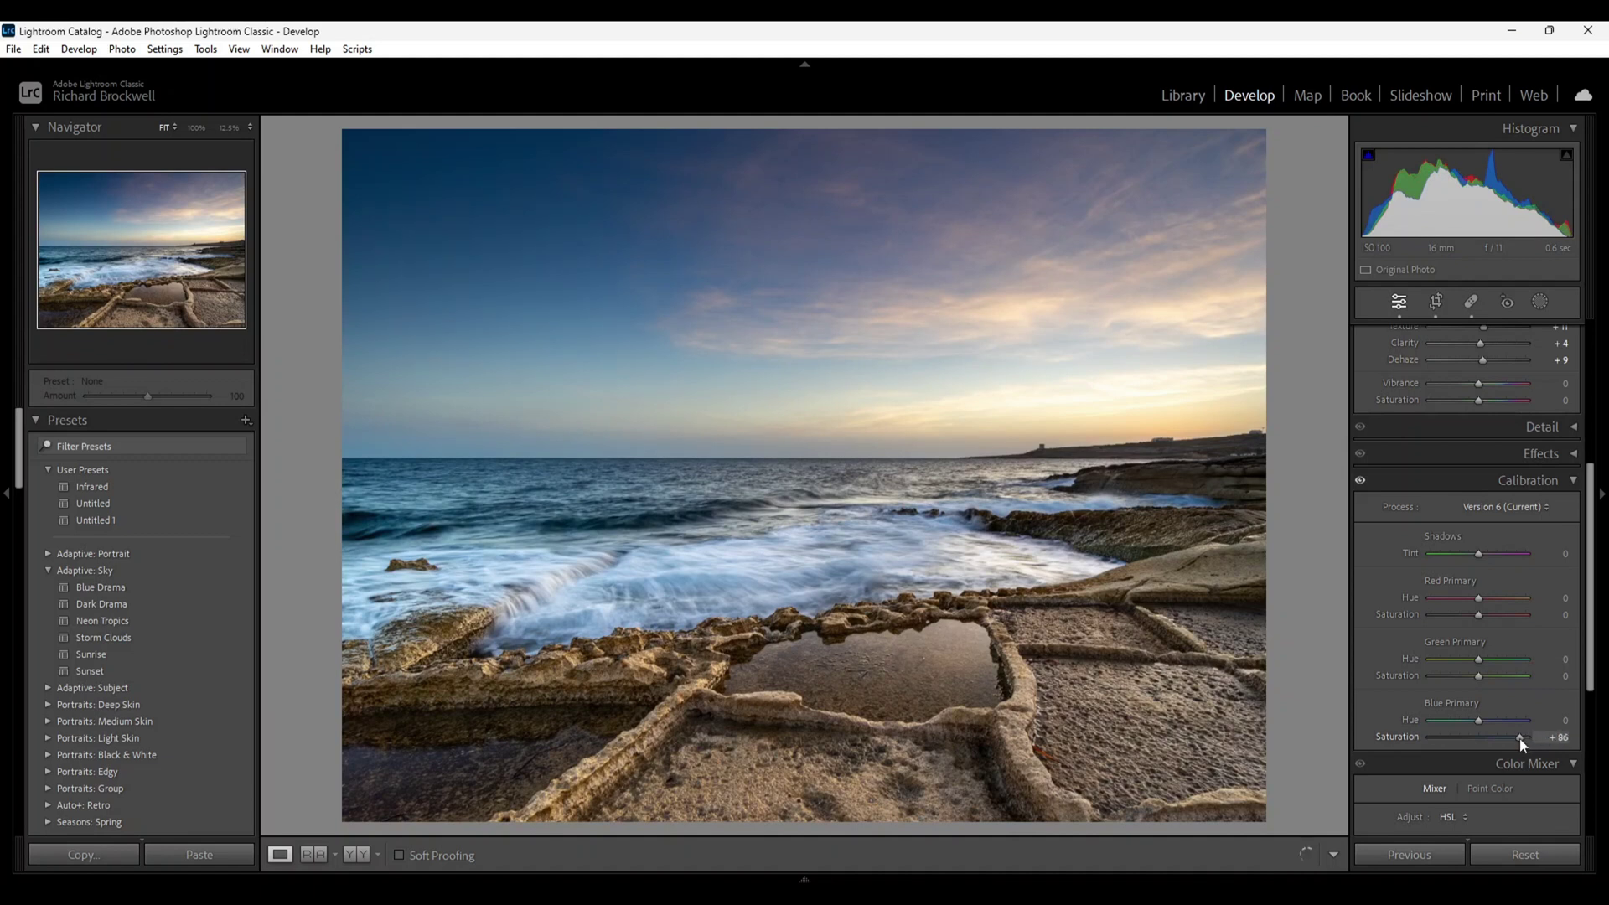
{"action": "left_click_drag", "start_coordinate": [1516, 738], "coordinate": [1516, 737]}
Lower Blue saturation in the Color Mixer's HSL Saturation to −31.
{"action": "scroll", "coordinate": [1487, 632], "scroll_direction": "down", "scroll_amount": 3}
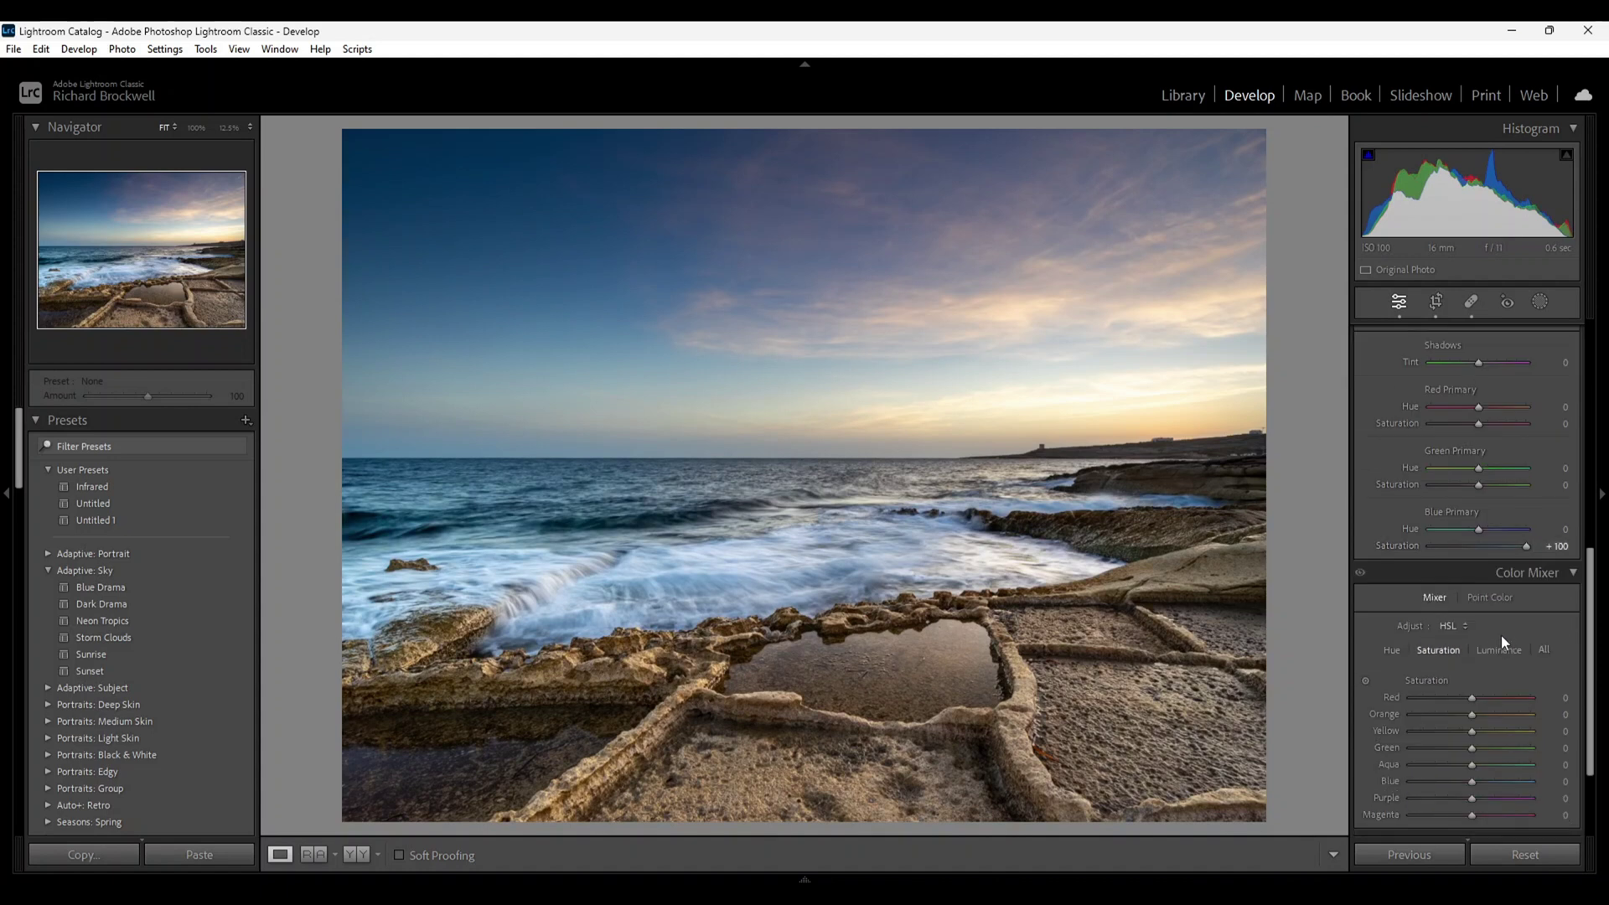
{"action": "scroll", "coordinate": [1501, 635], "scroll_direction": "down", "scroll_amount": 2}
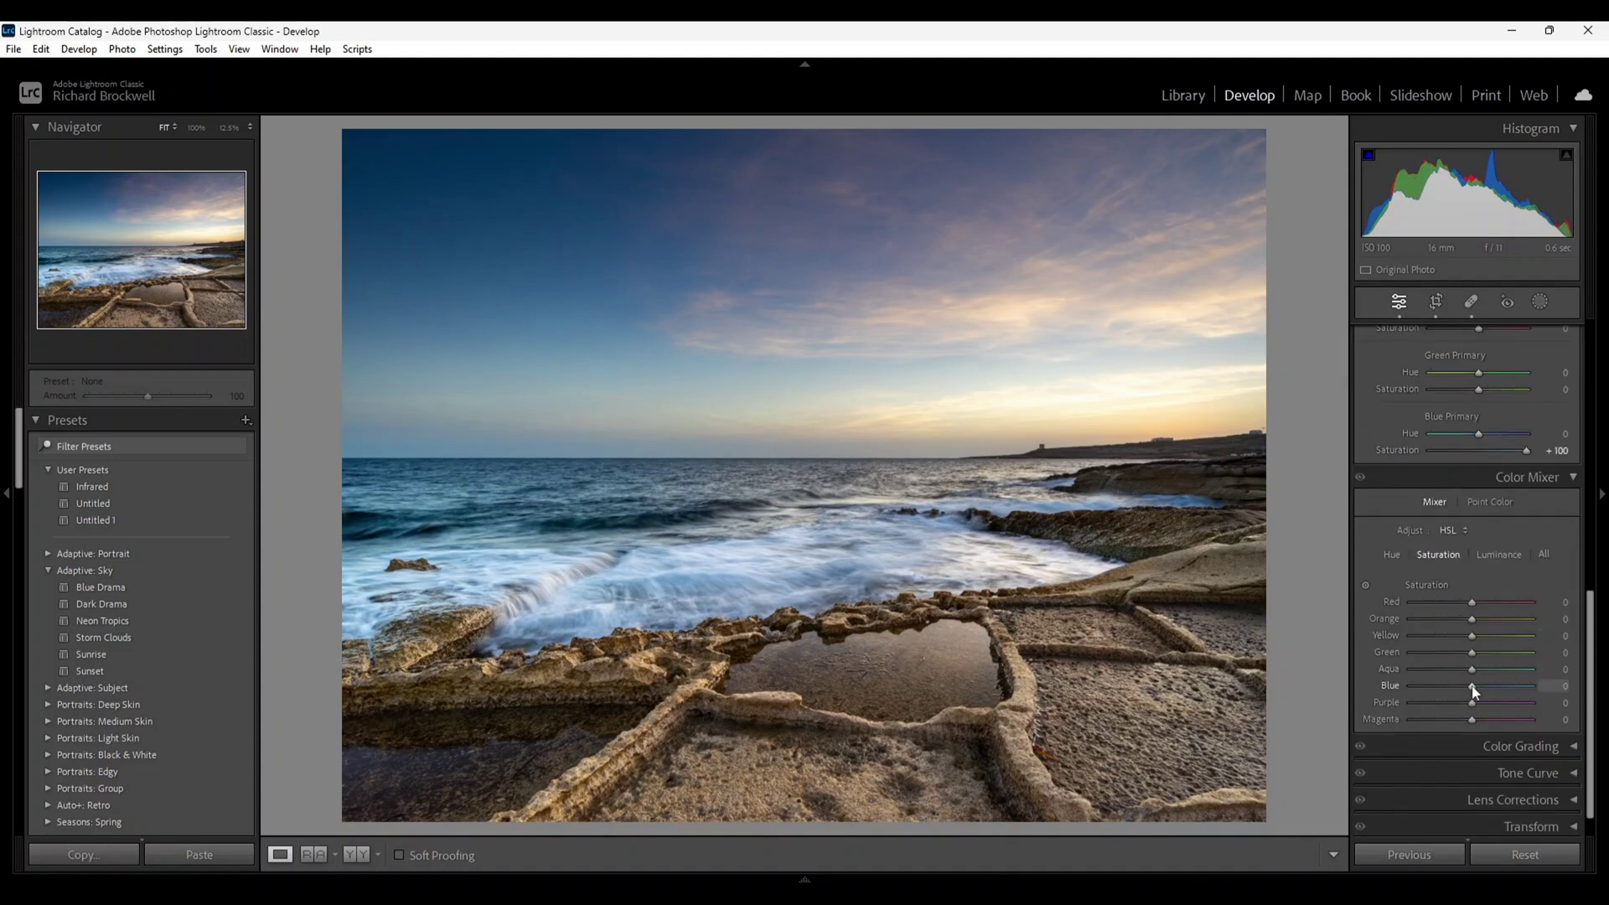
{"action": "left_click_drag", "start_coordinate": [1470, 687], "coordinate": [1452, 685]}
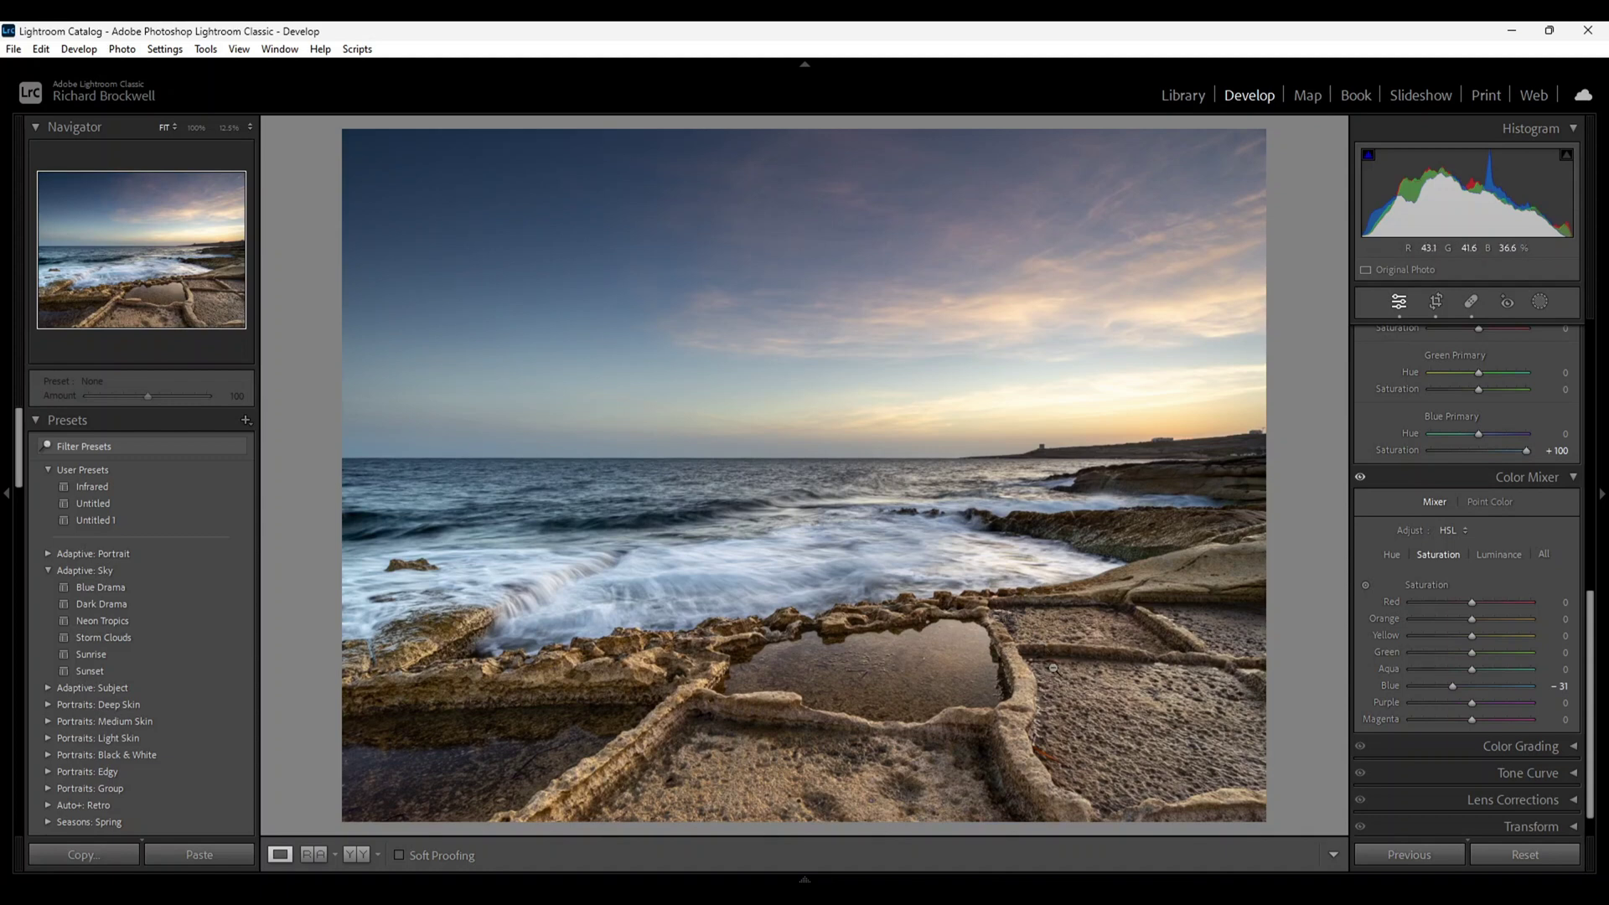
{"action": "scroll", "coordinate": [1413, 580], "scroll_direction": "up", "scroll_amount": 5}
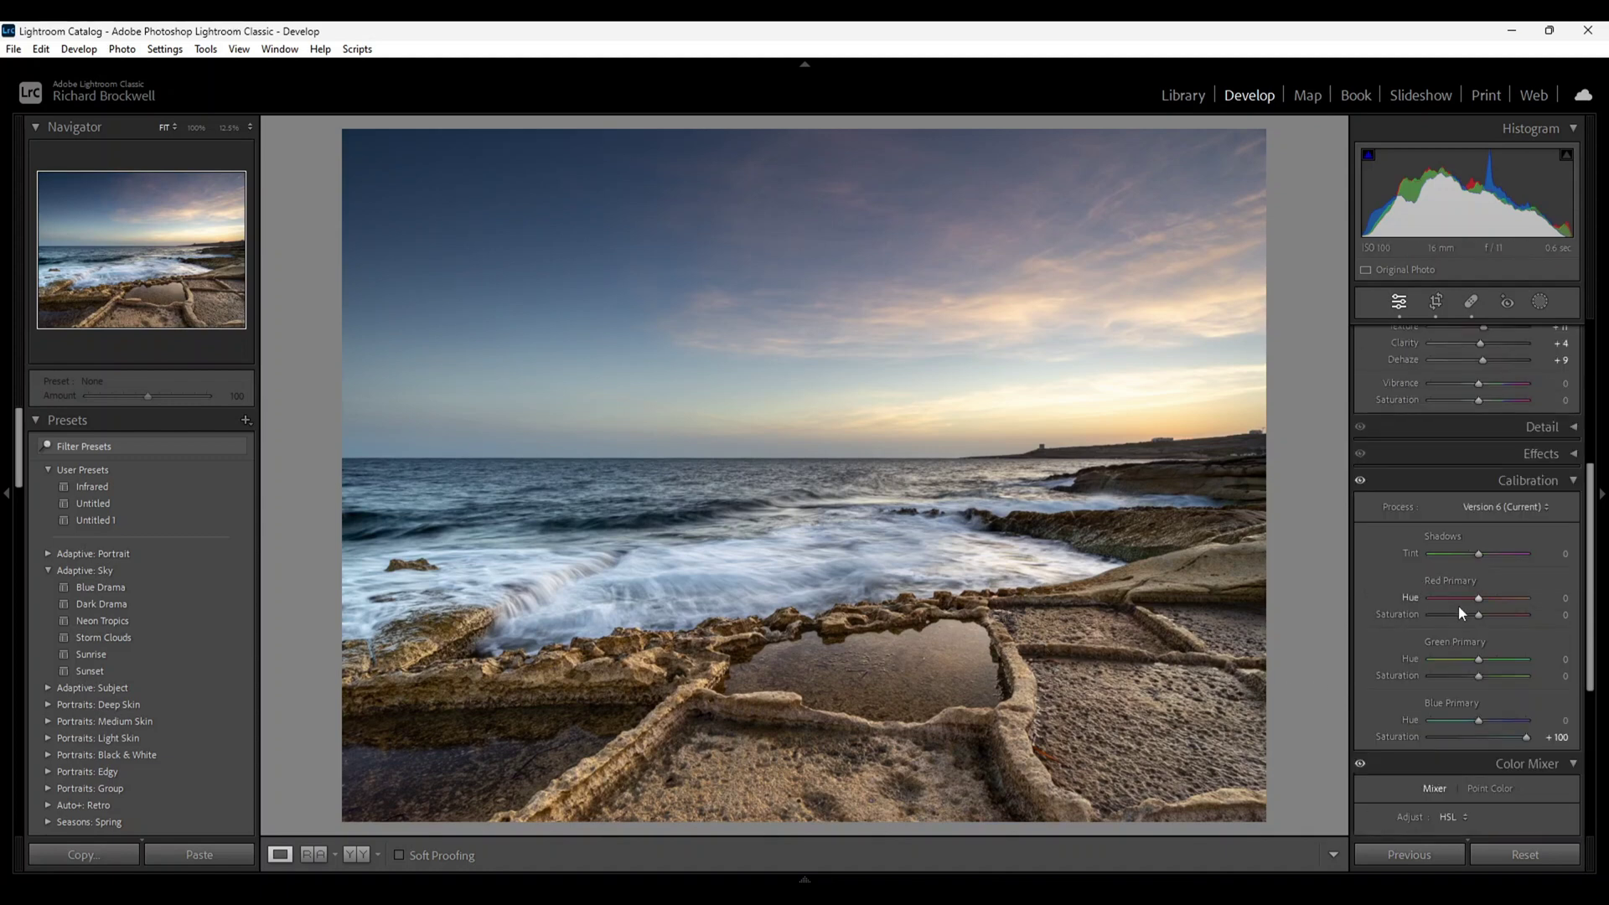
{"action": "scroll", "coordinate": [1459, 607], "scroll_direction": "up", "scroll_amount": 1}
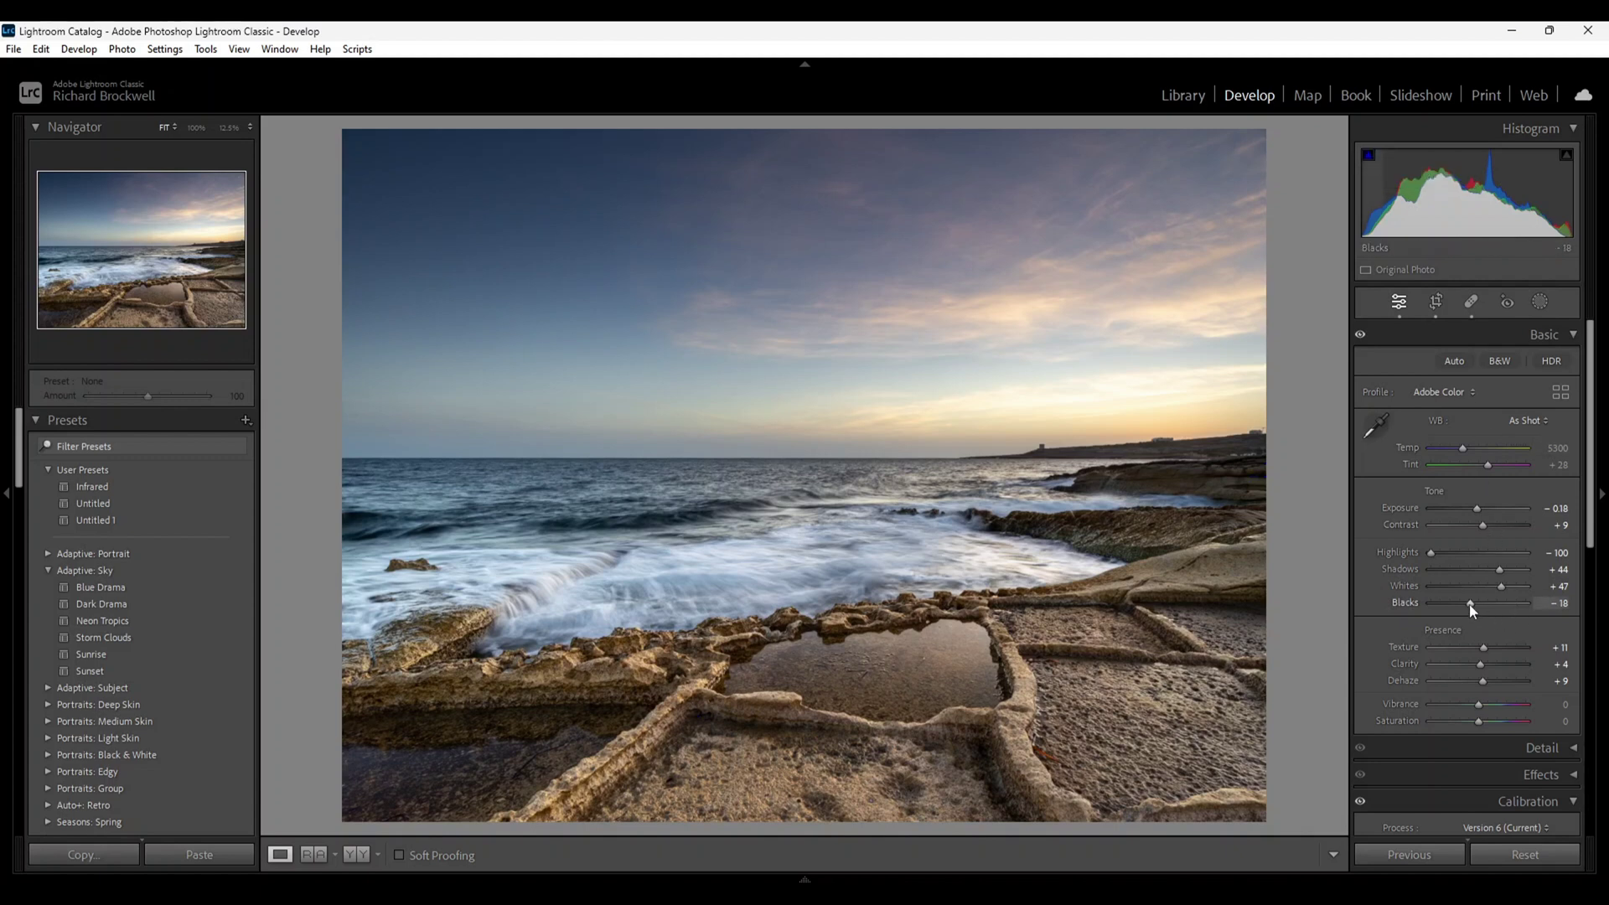
{"action": "left_click", "coordinate": [1470, 604], "text": "alt"}
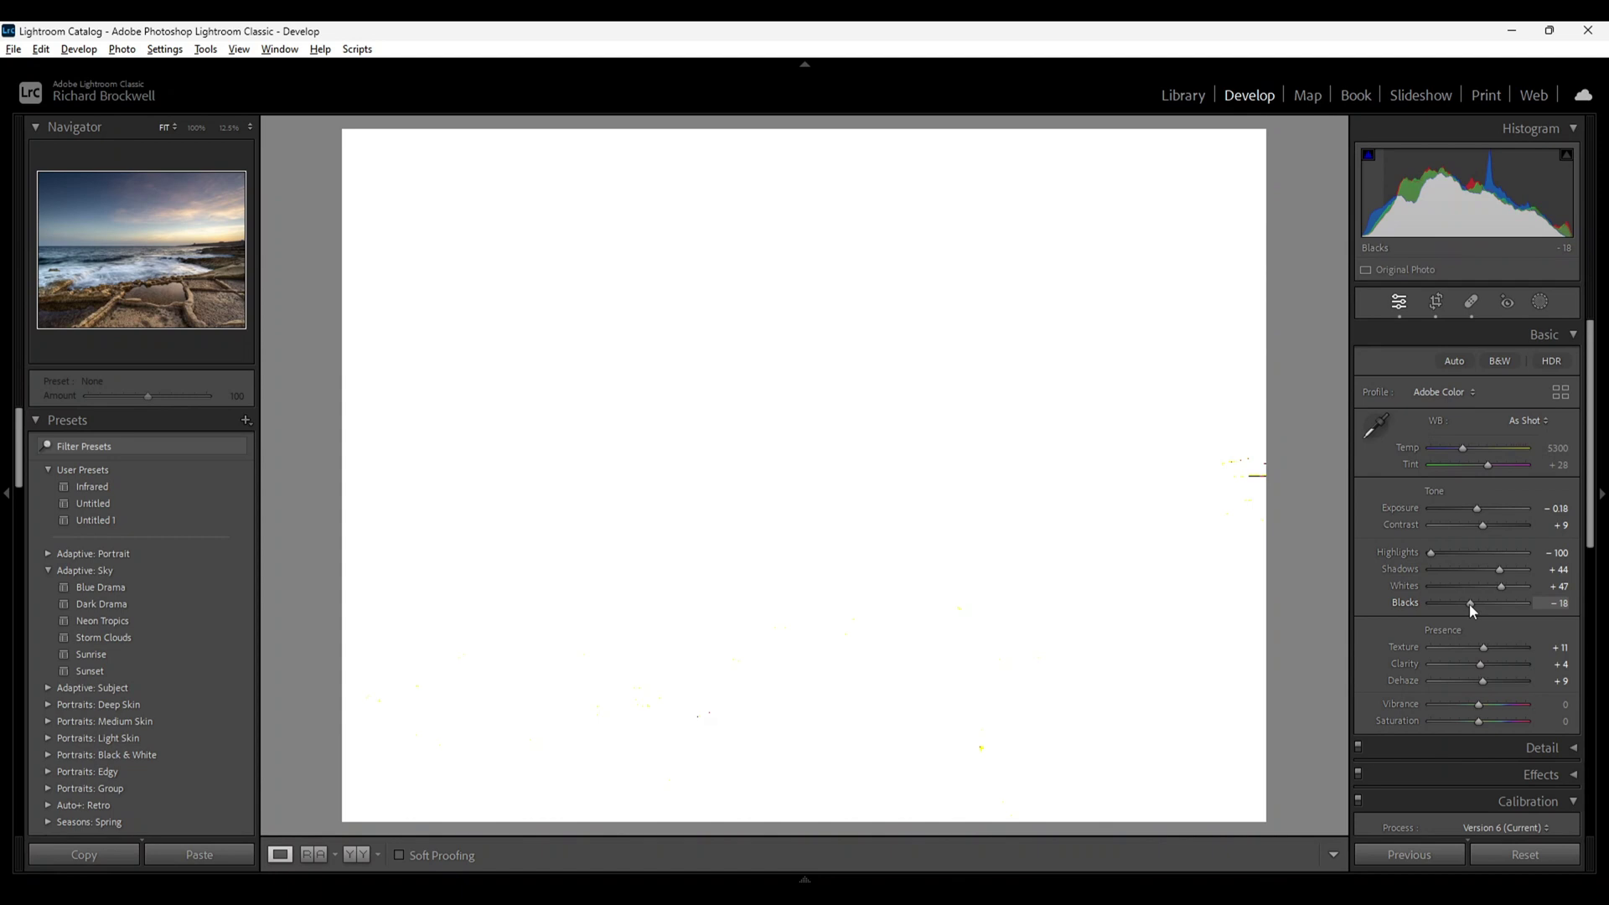
{"action": "left_click_drag", "start_coordinate": [1472, 605], "coordinate": [1471, 605]}
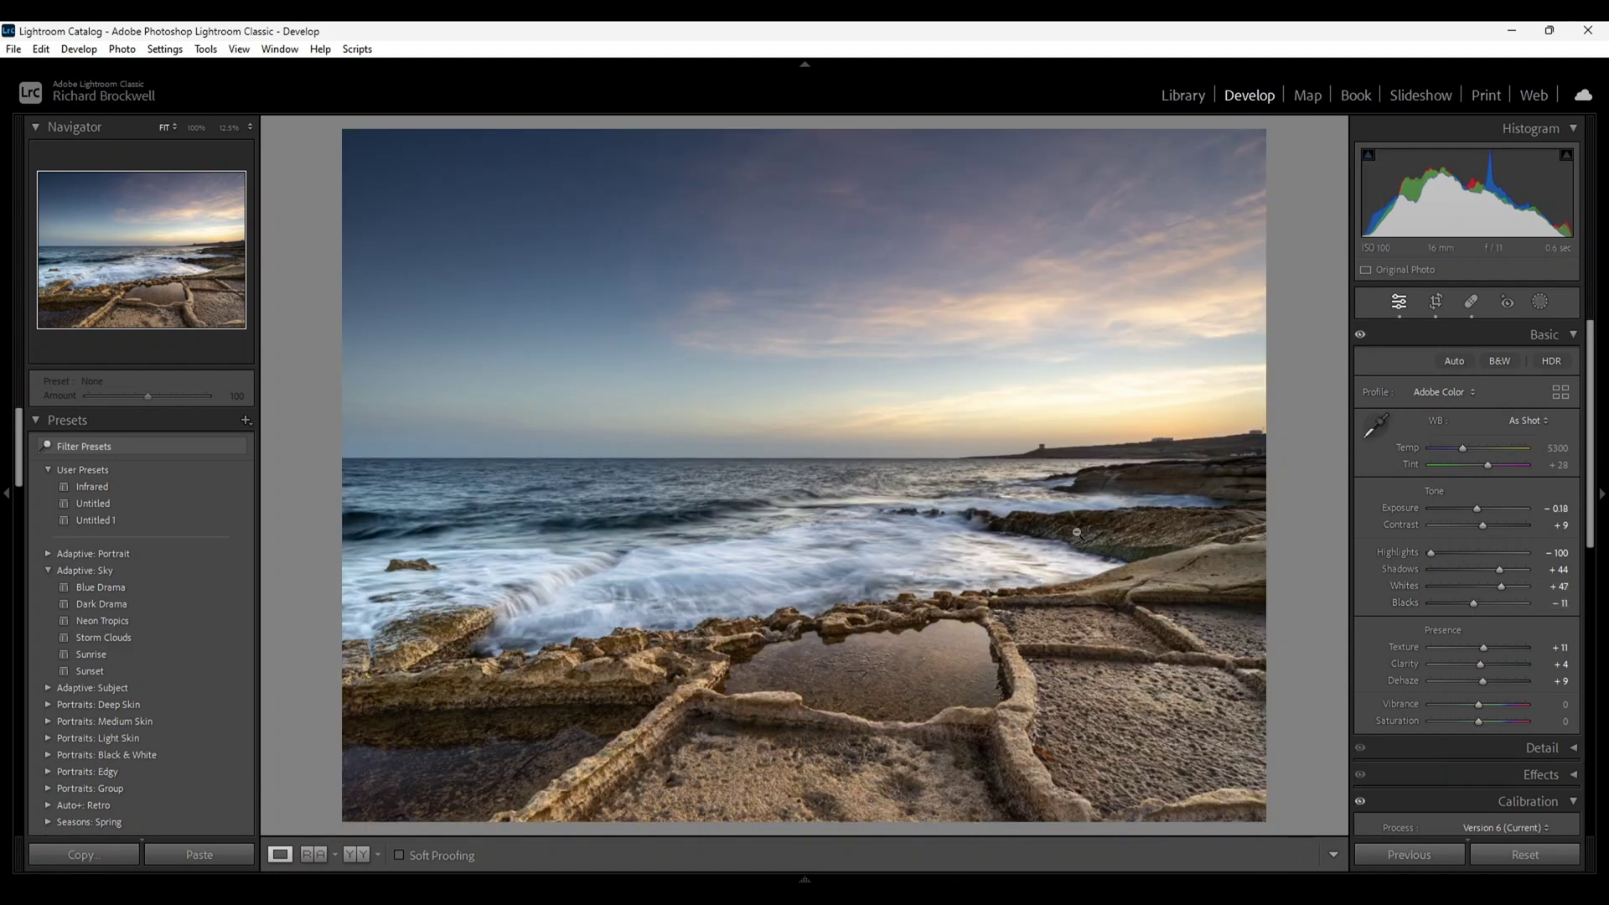
{"action": "left_click", "coordinate": [887, 515]}
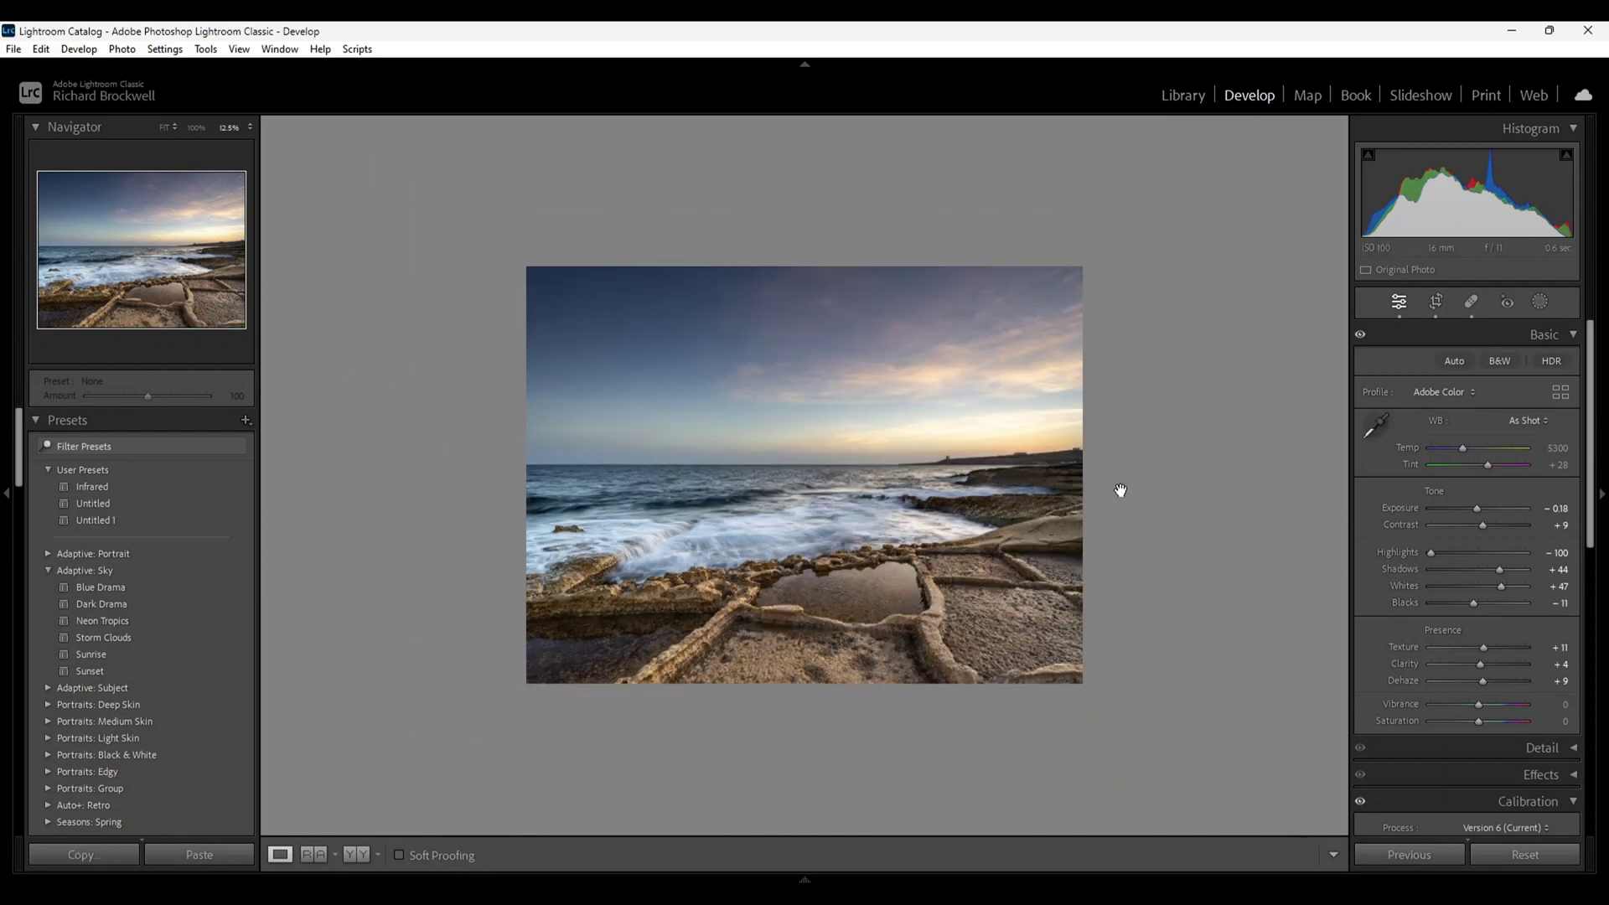
{"action": "left_click", "coordinate": [841, 497]}
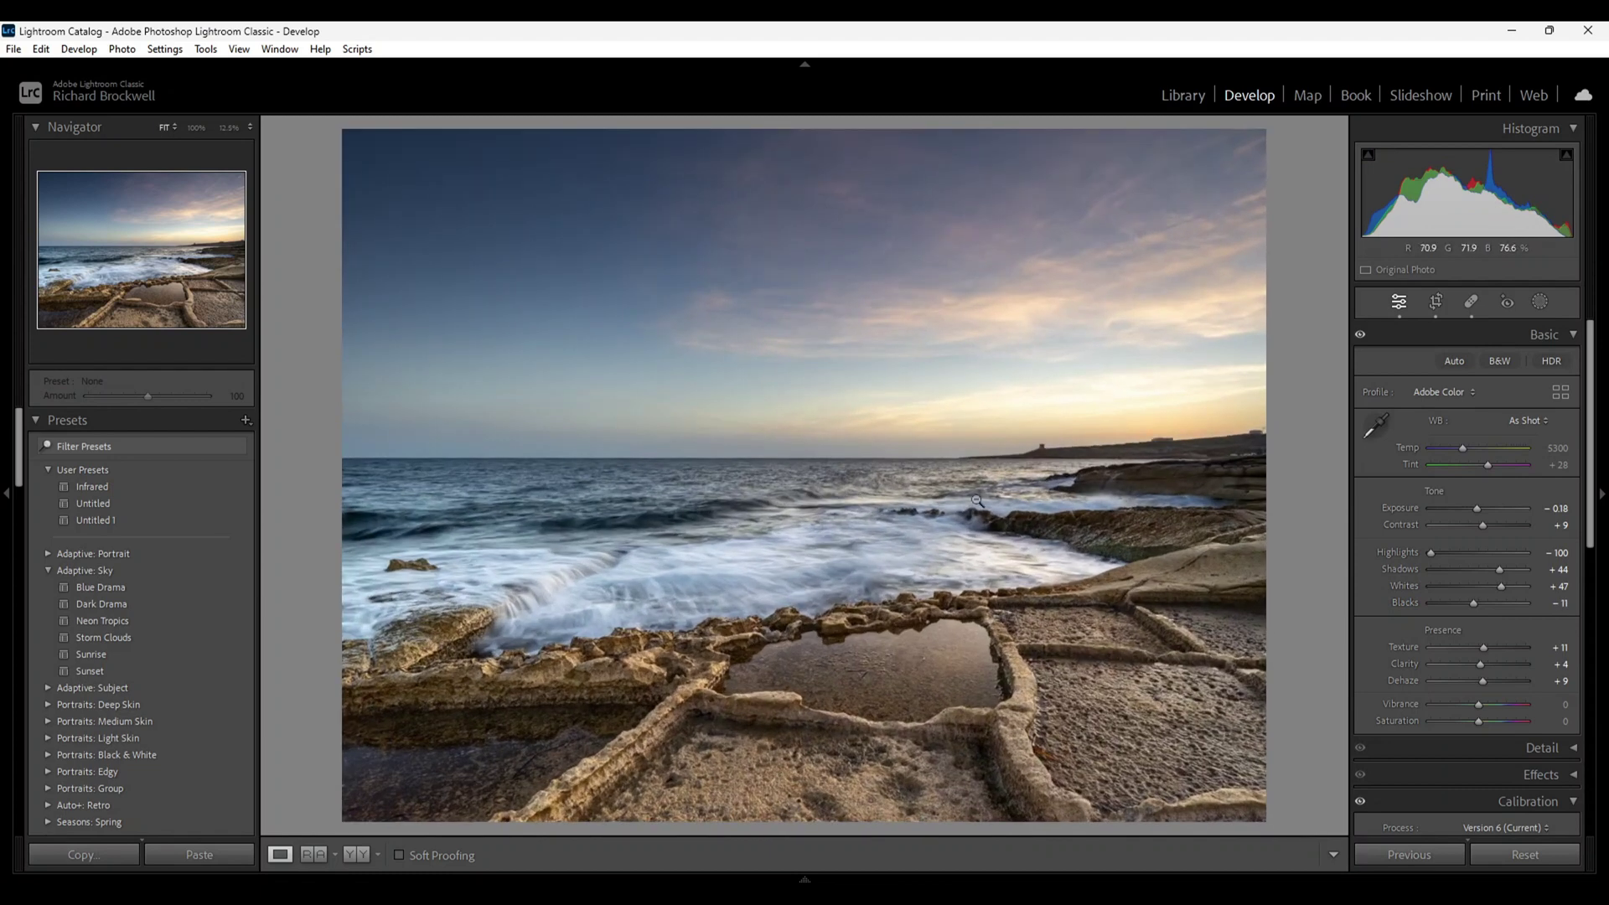
{"action": "scroll", "coordinate": [1432, 597], "scroll_direction": "down", "scroll_amount": 2}
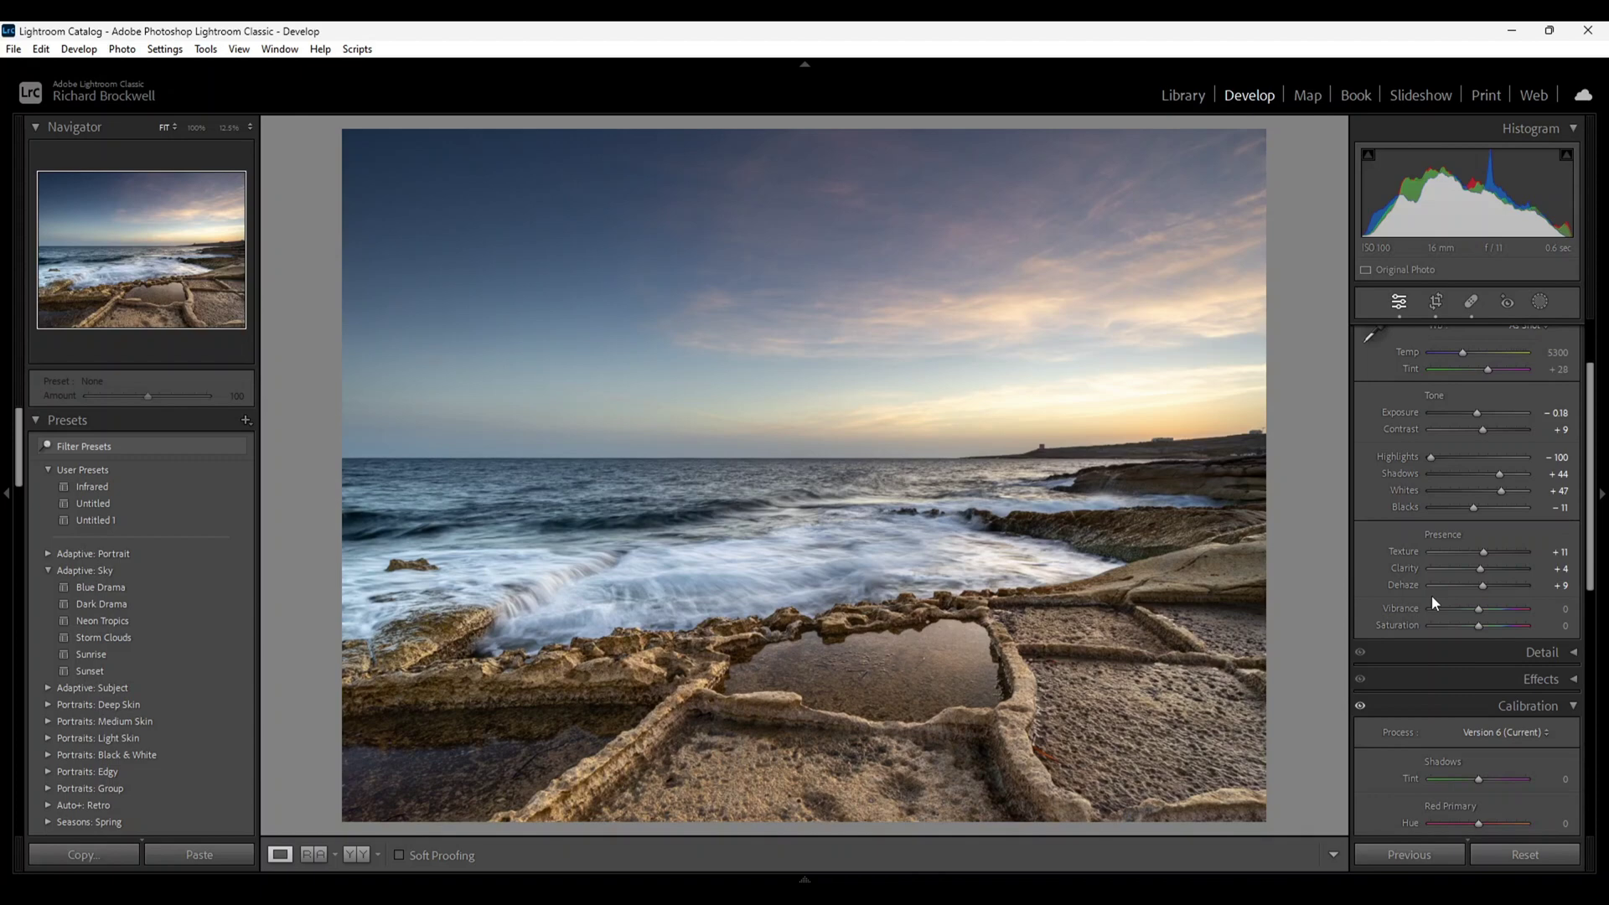
{"action": "scroll", "coordinate": [1463, 598], "scroll_direction": "down", "scroll_amount": 10}
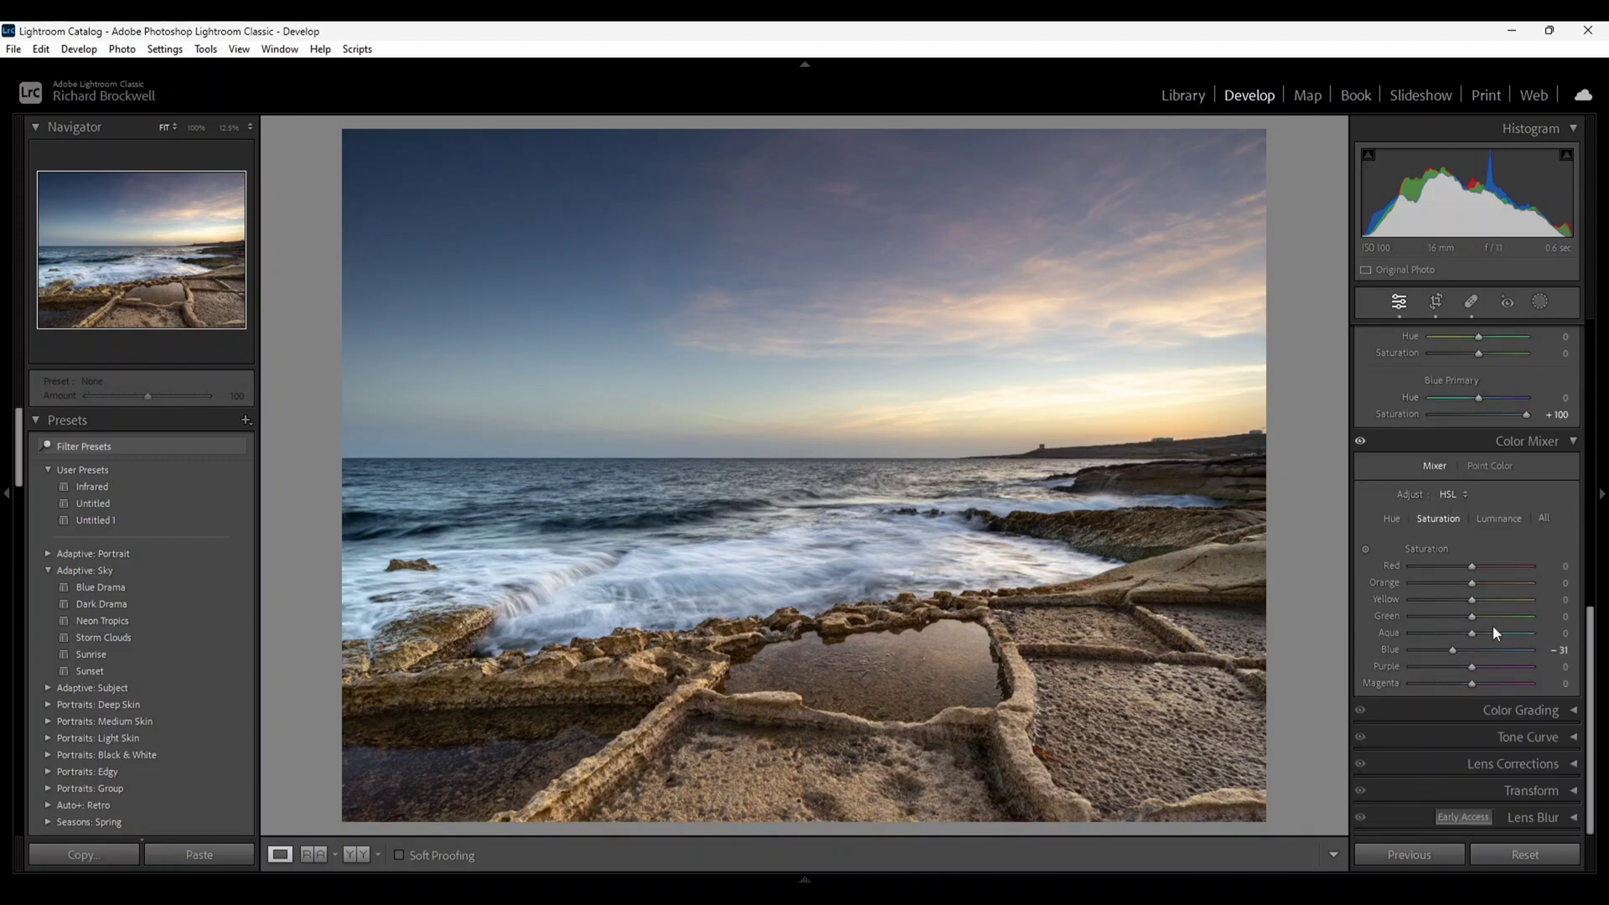
{"action": "scroll", "coordinate": [1492, 621], "scroll_direction": "up", "scroll_amount": 12}
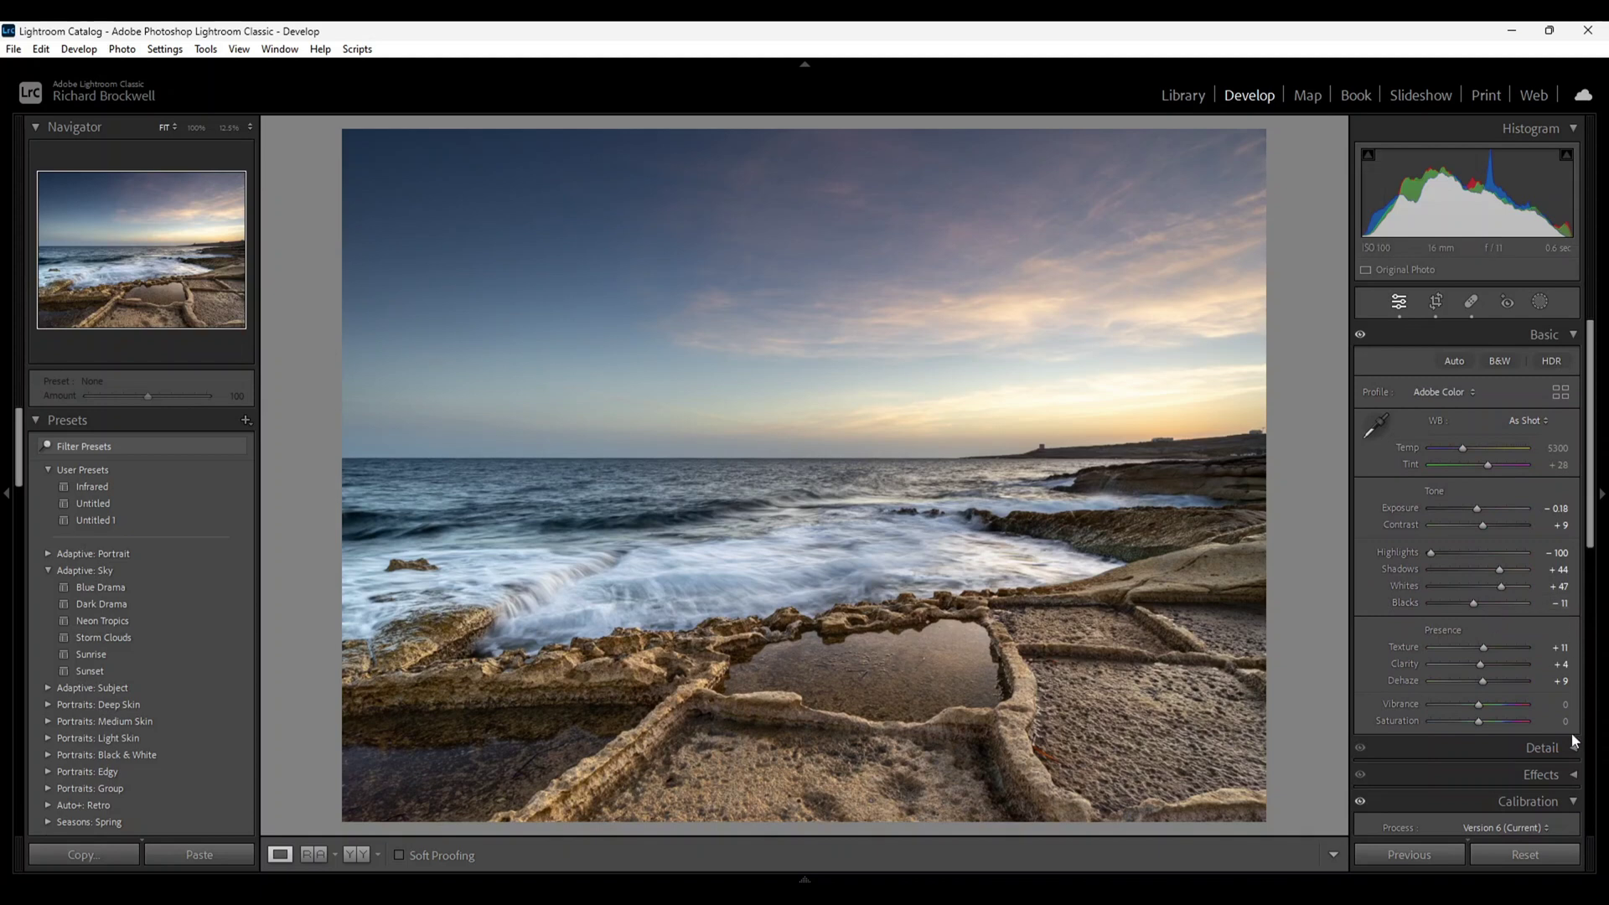
Sharpen with Amount 58, Radius 0.5, Detail 100 and Masking 71, previewing the edge mask.
{"action": "left_click", "coordinate": [1572, 748]}
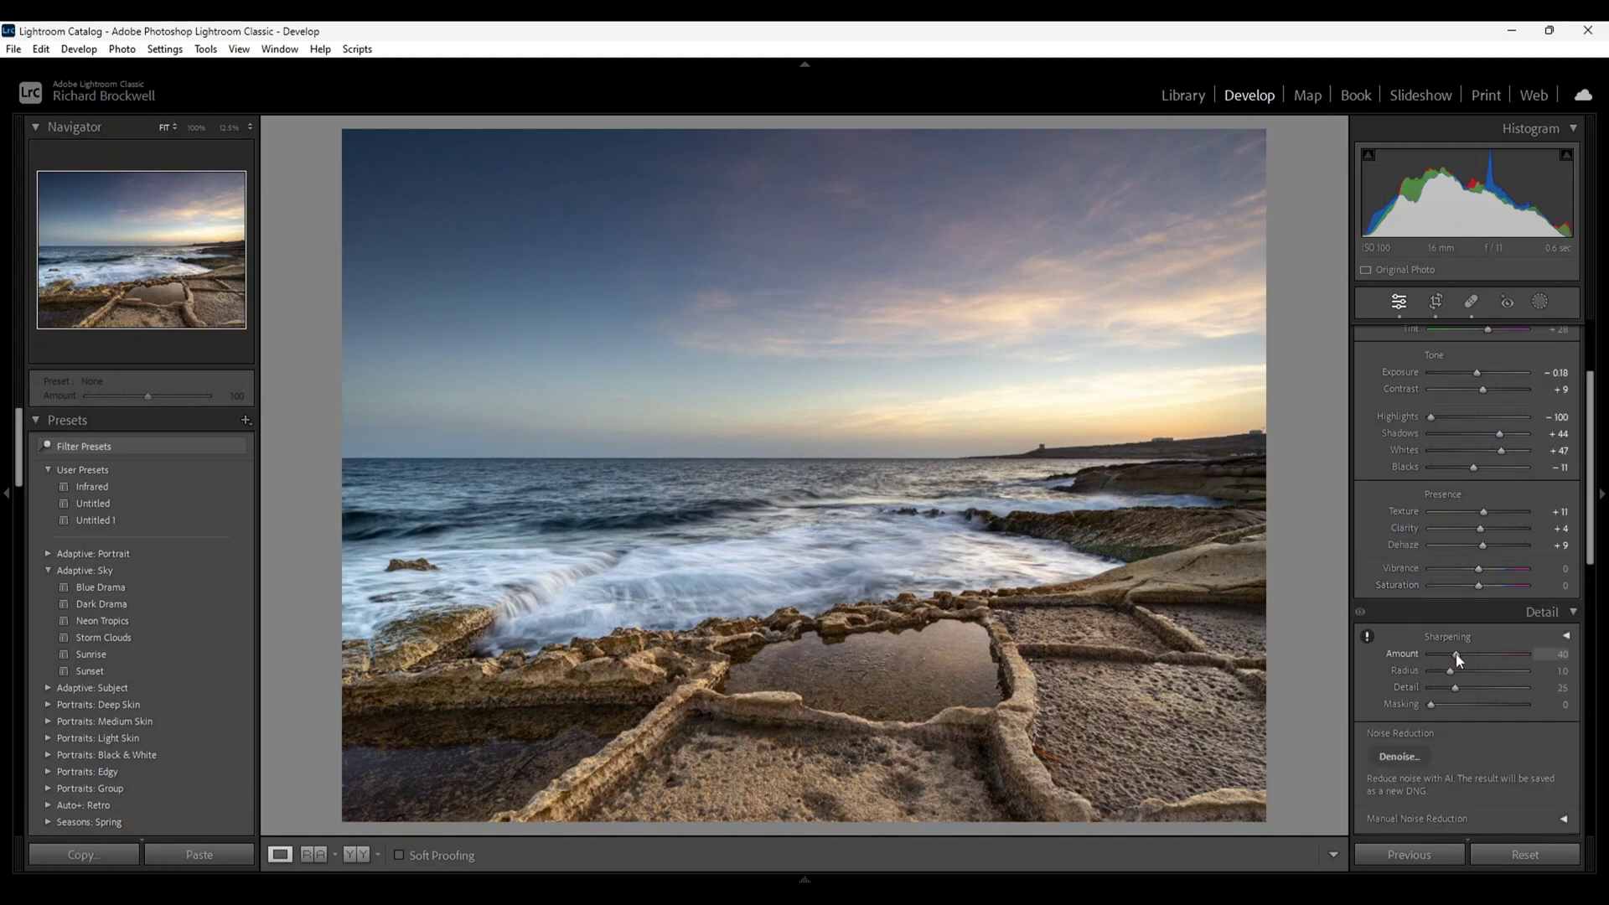
{"action": "left_click_drag", "start_coordinate": [1455, 654], "coordinate": [1465, 660]}
{"action": "left_click_drag", "start_coordinate": [1451, 670], "coordinate": [1430, 670]}
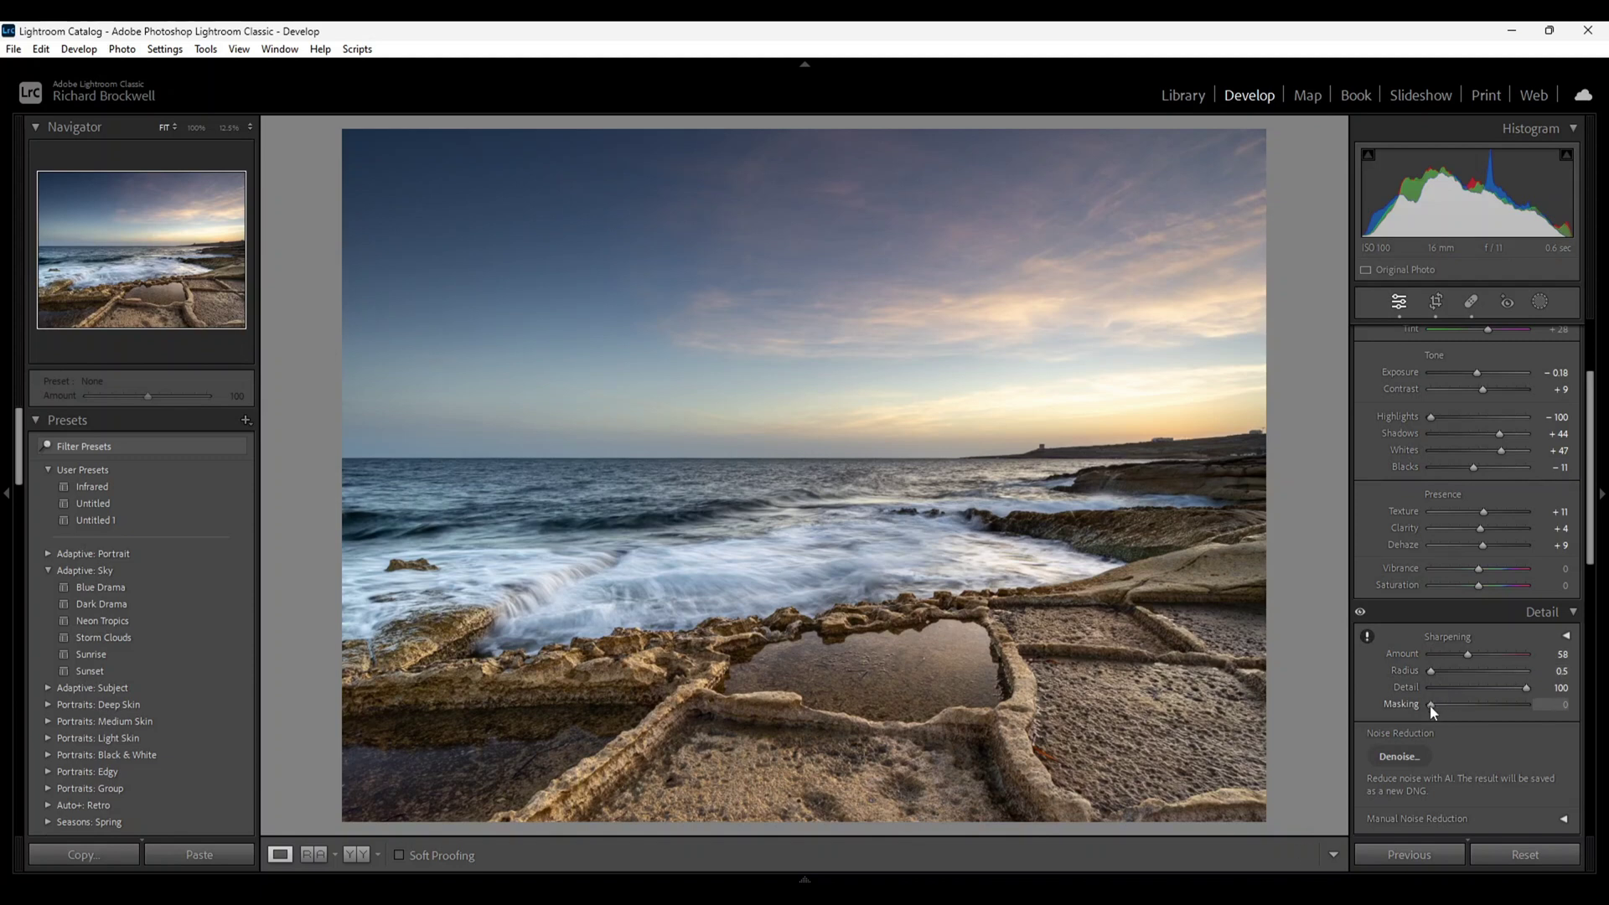
{"action": "left_click", "coordinate": [1430, 706], "text": "alt"}
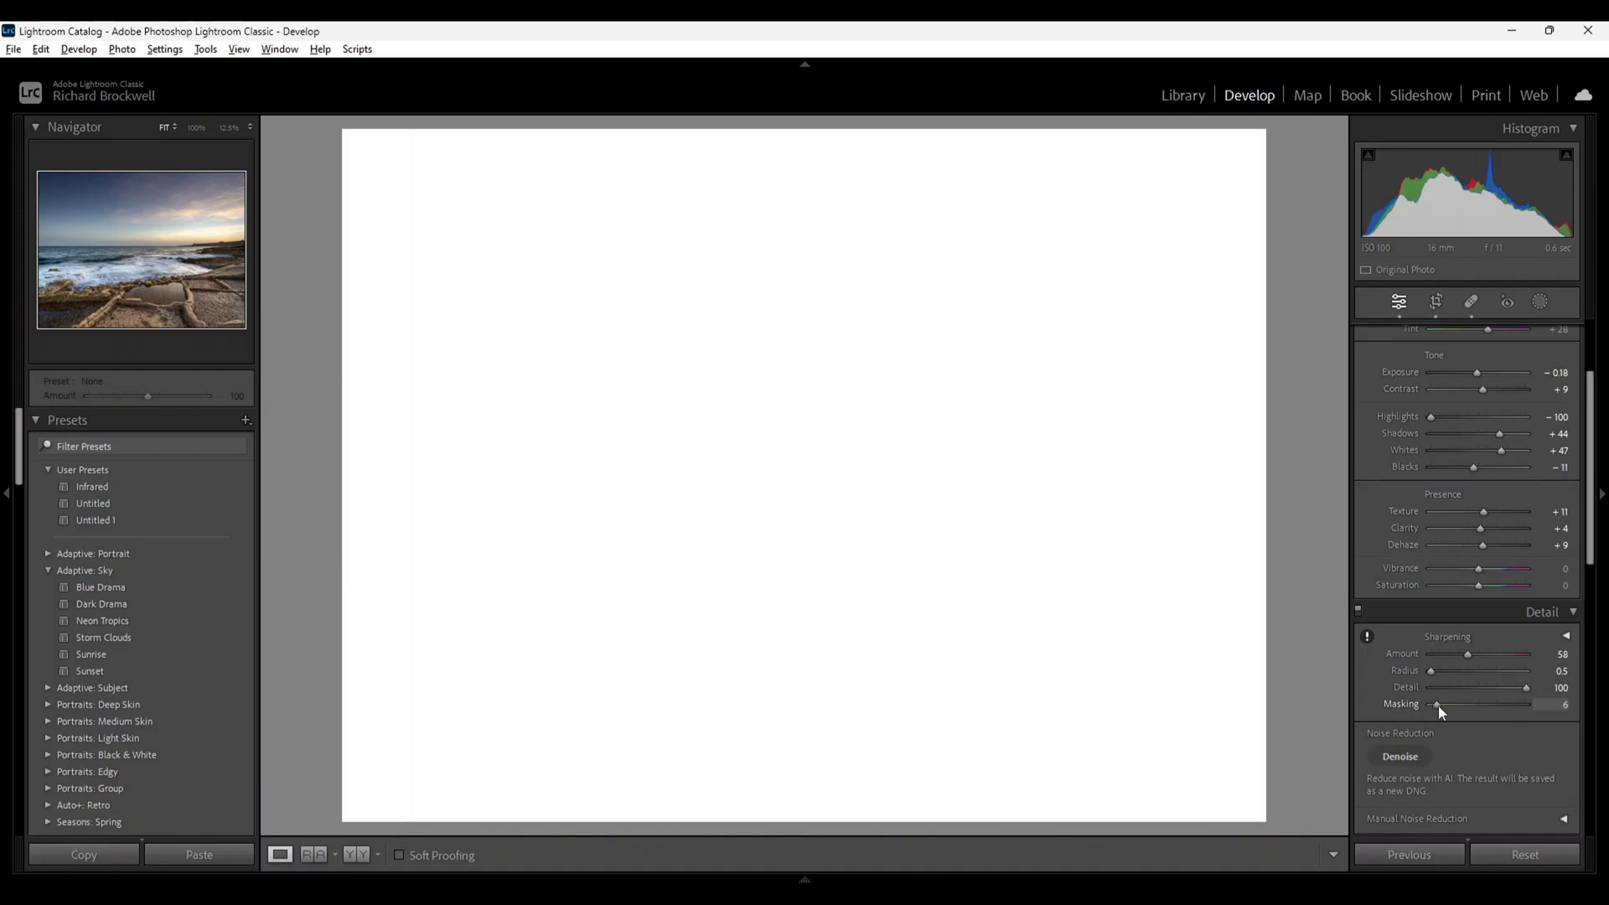
{"action": "left_click_drag", "start_coordinate": [1438, 706], "coordinate": [1502, 707]}
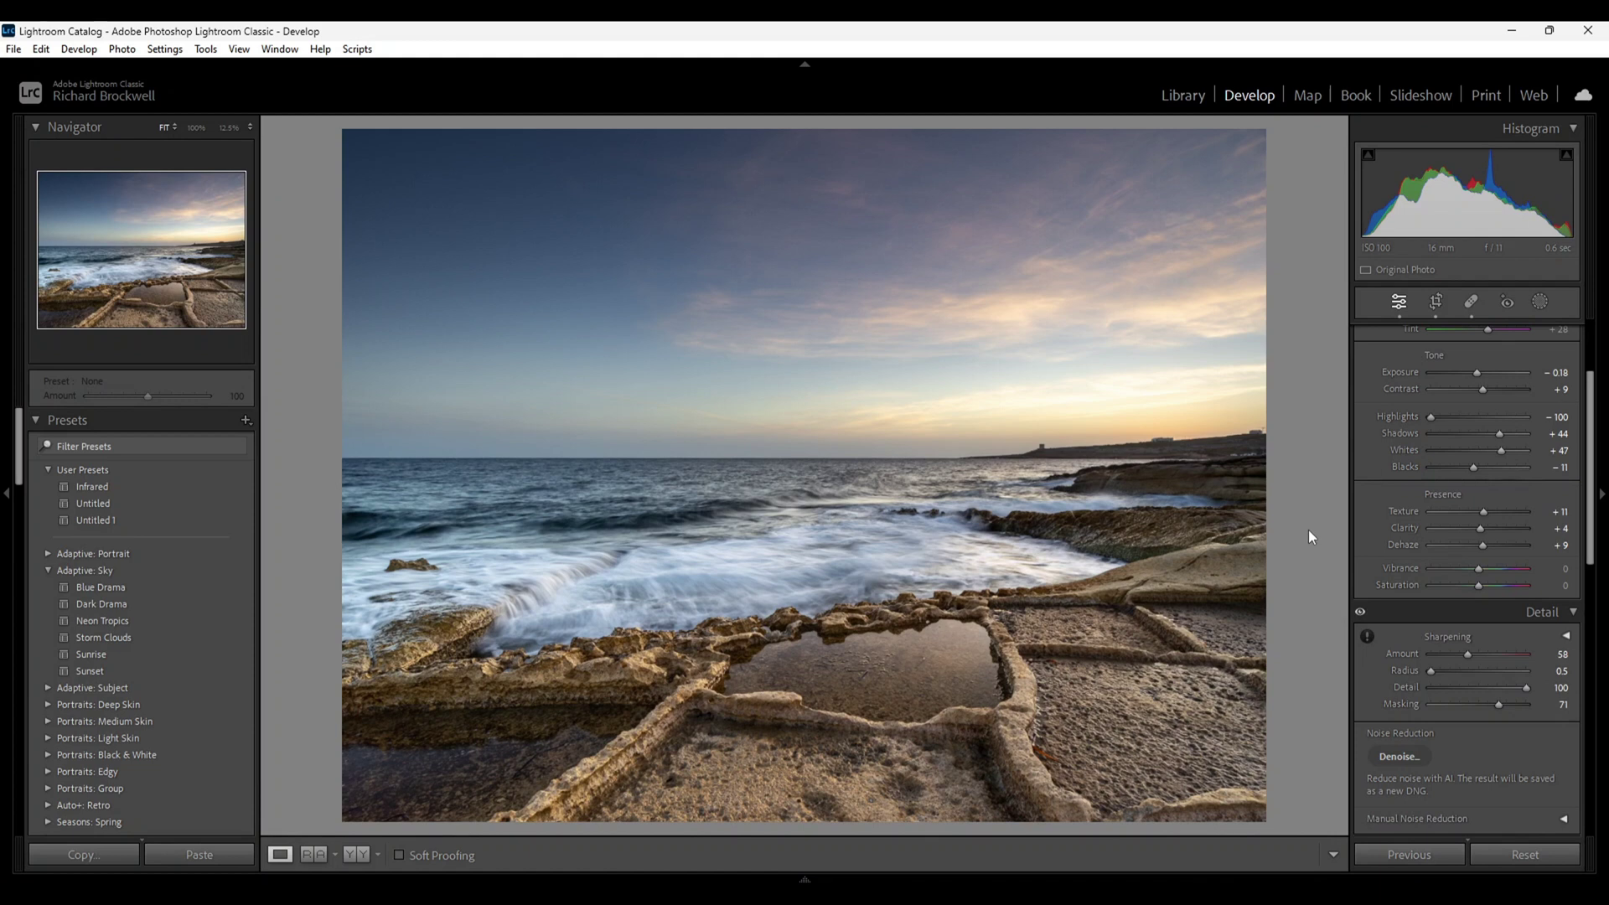
{"action": "scroll", "coordinate": [1405, 561], "scroll_direction": "up", "scroll_amount": 3}
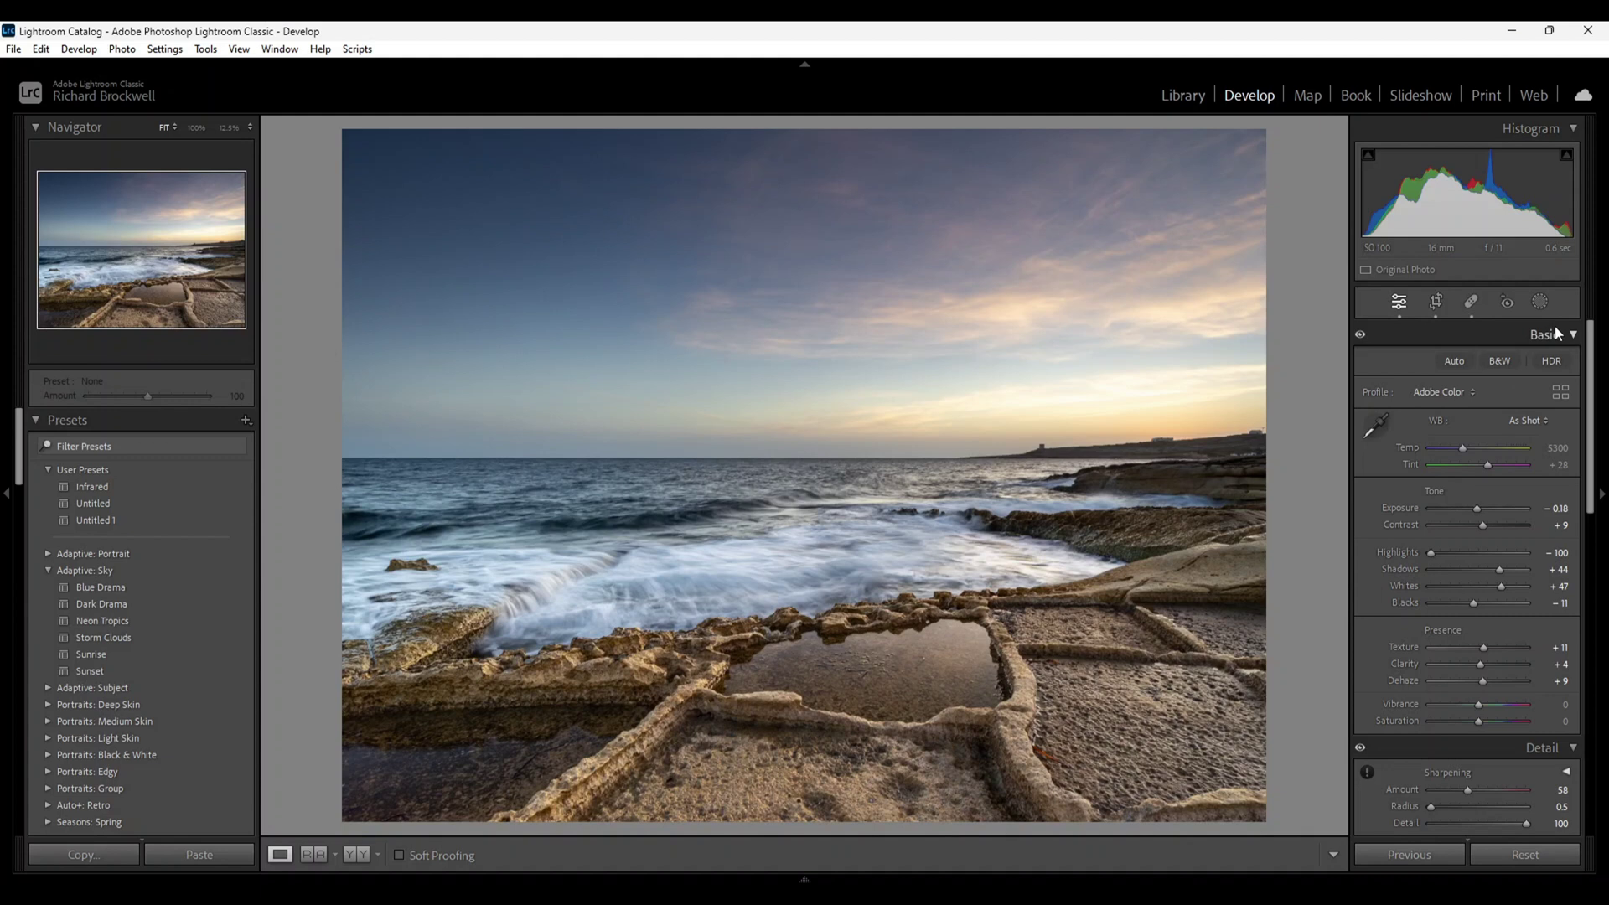
Draw a large radial gradient mask, invert it, and lower its Exposure to −0.30.
{"action": "left_click", "coordinate": [1539, 303]}
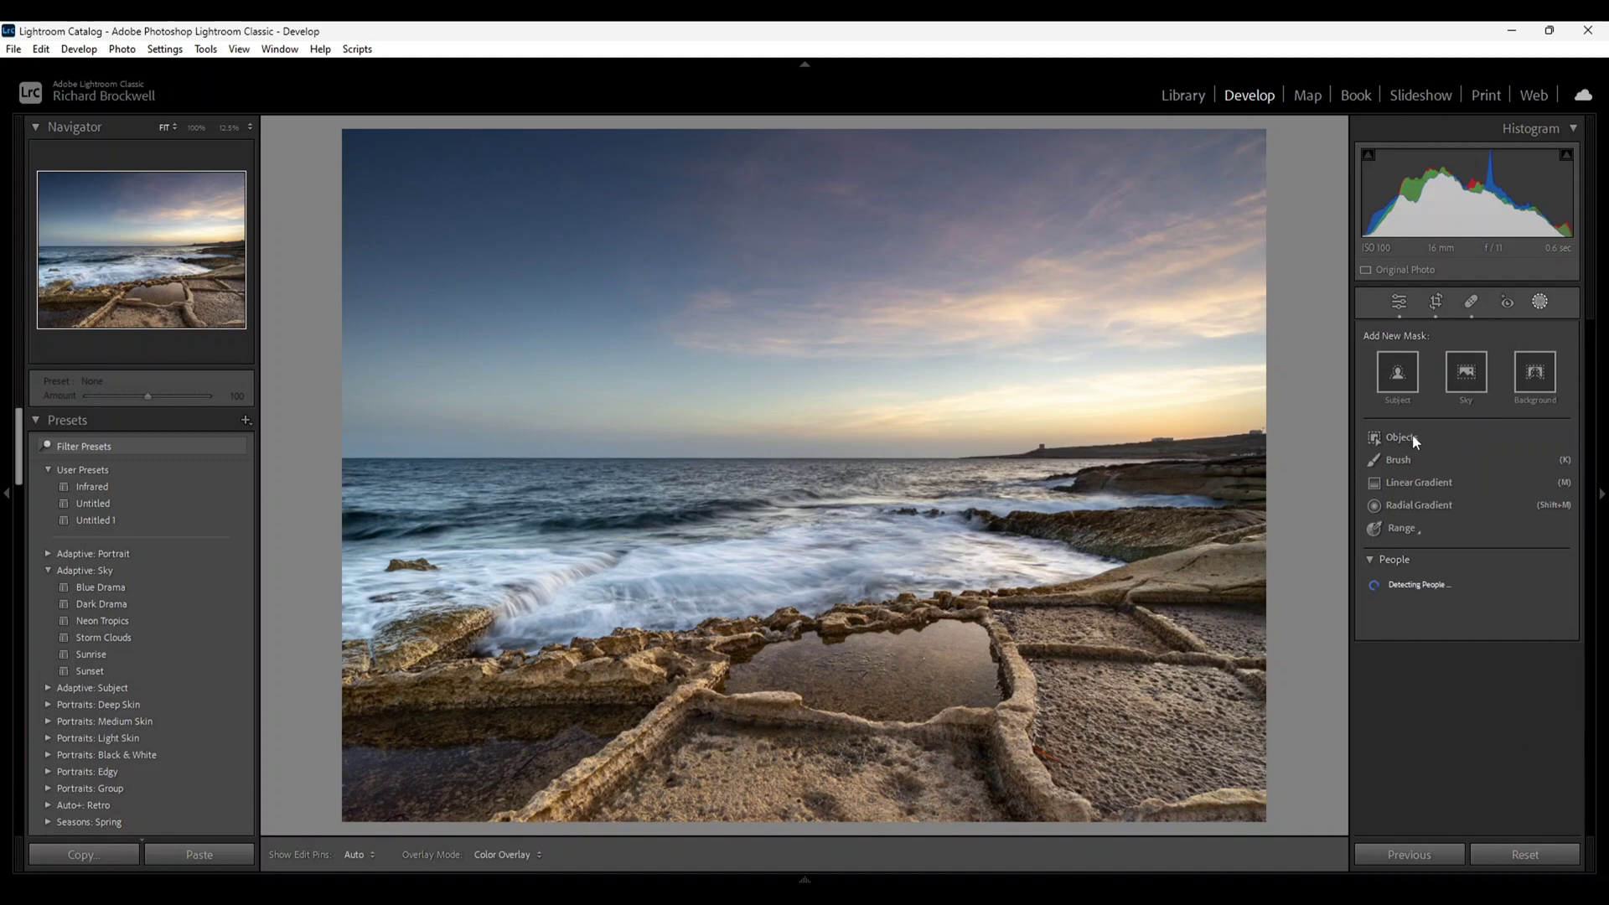
{"action": "left_click", "coordinate": [1422, 507]}
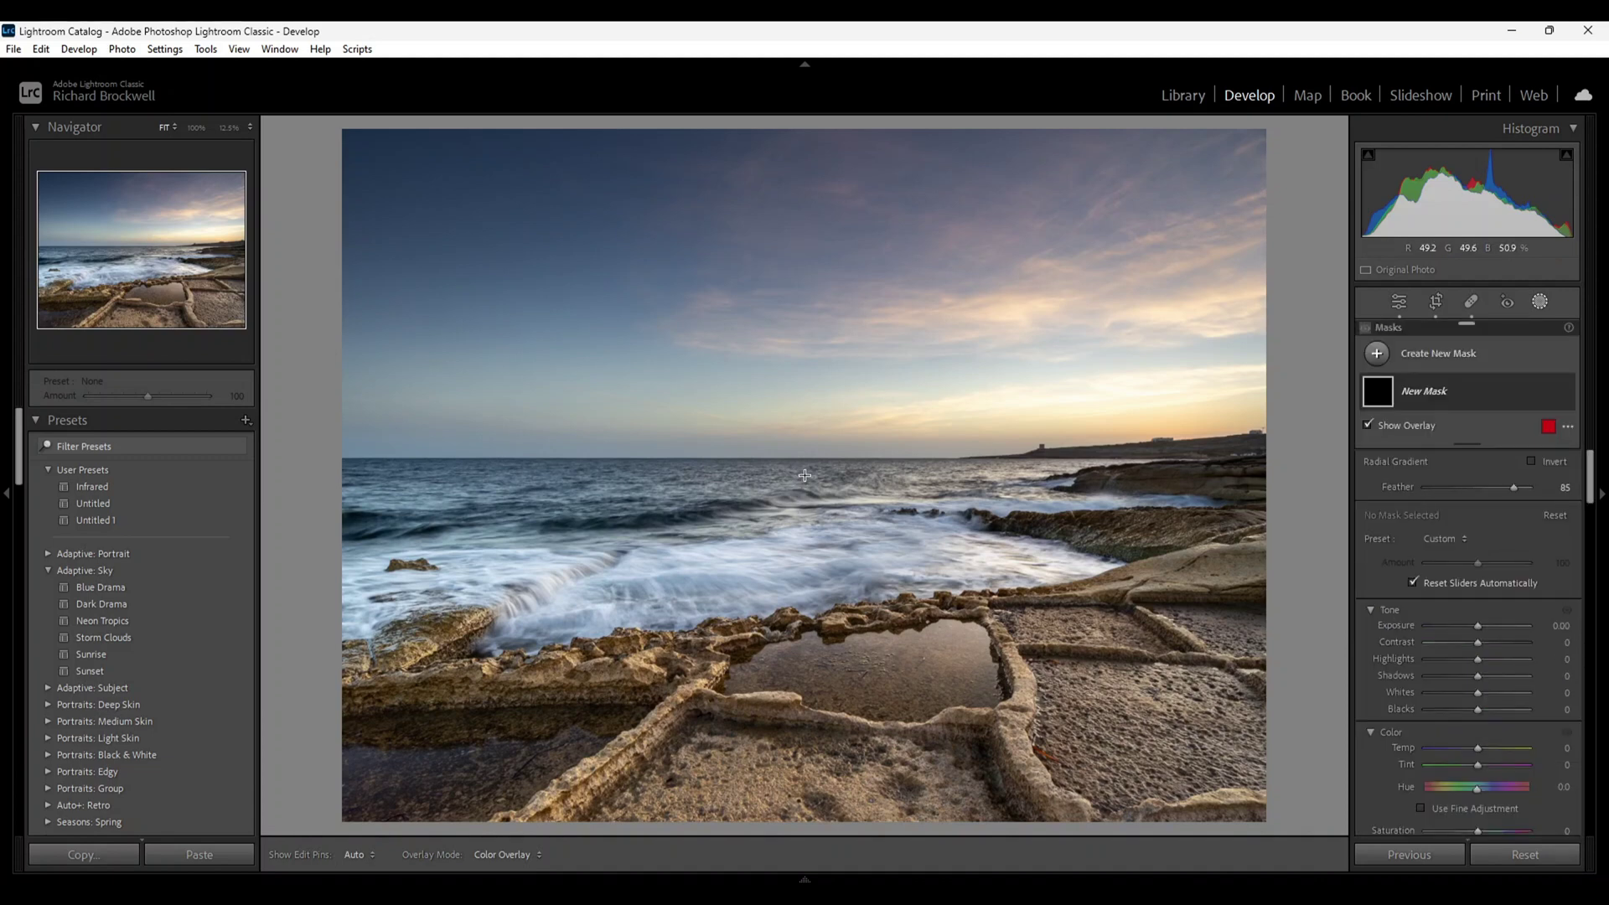
{"action": "left_click_drag", "start_coordinate": [805, 475], "coordinate": [1251, 802]}
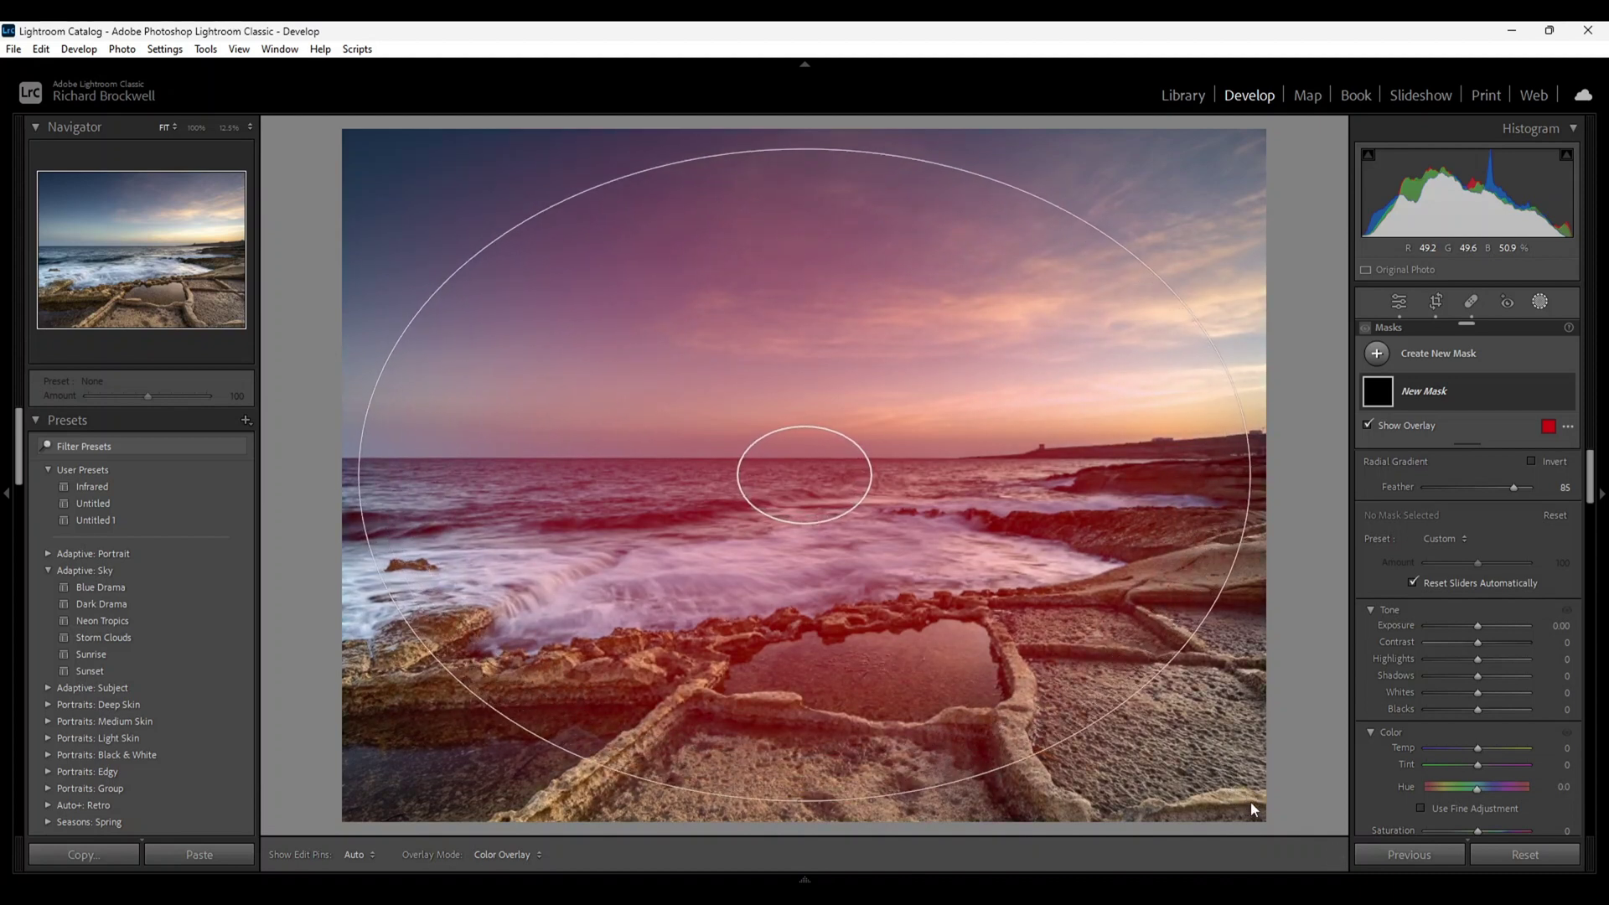
{"action": "left_click", "coordinate": [1529, 461]}
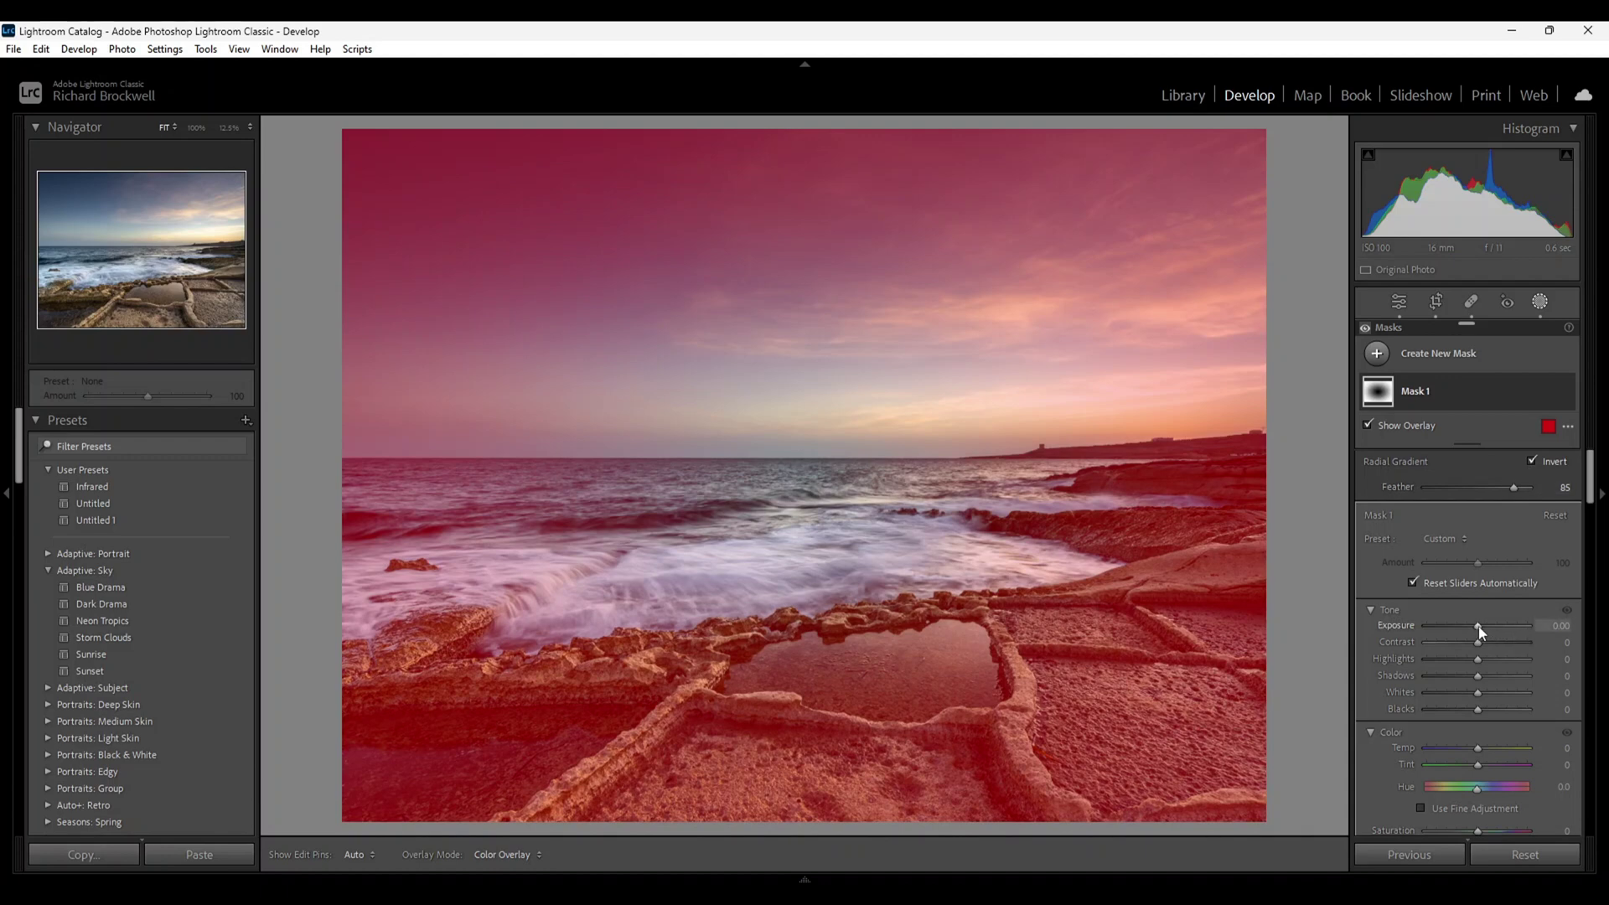
{"action": "key", "text": "o"}
{"action": "left_click_drag", "start_coordinate": [1478, 626], "coordinate": [1475, 626]}
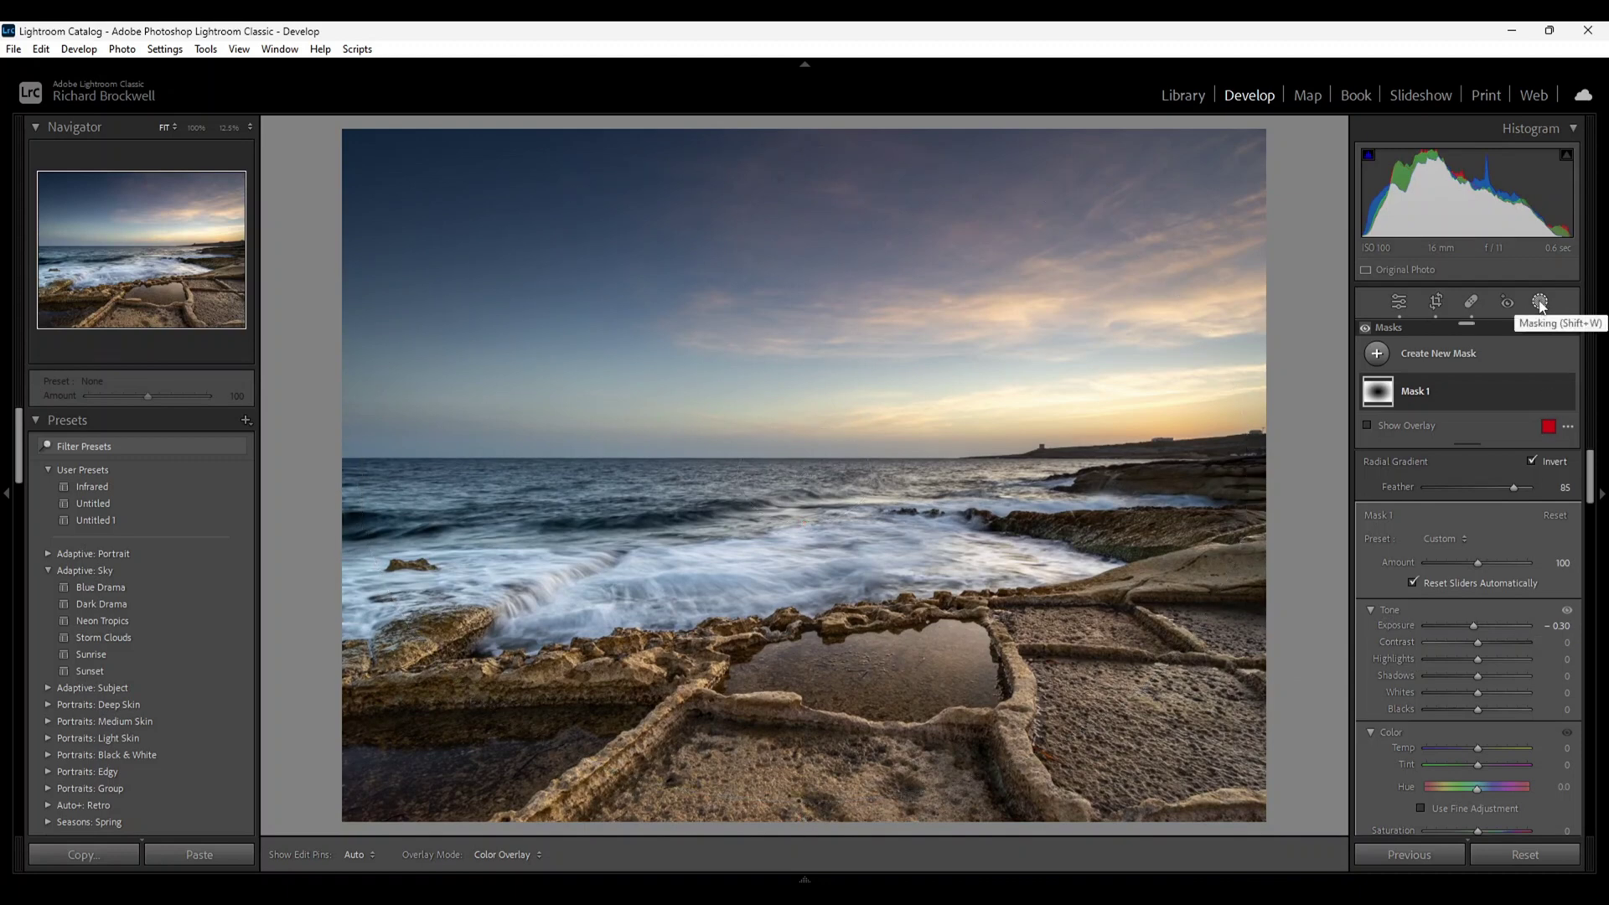
Back in Basic, raise Blacks from −11 to −2 and show the filmstrip with F6.
{"action": "left_click", "coordinate": [1400, 301]}
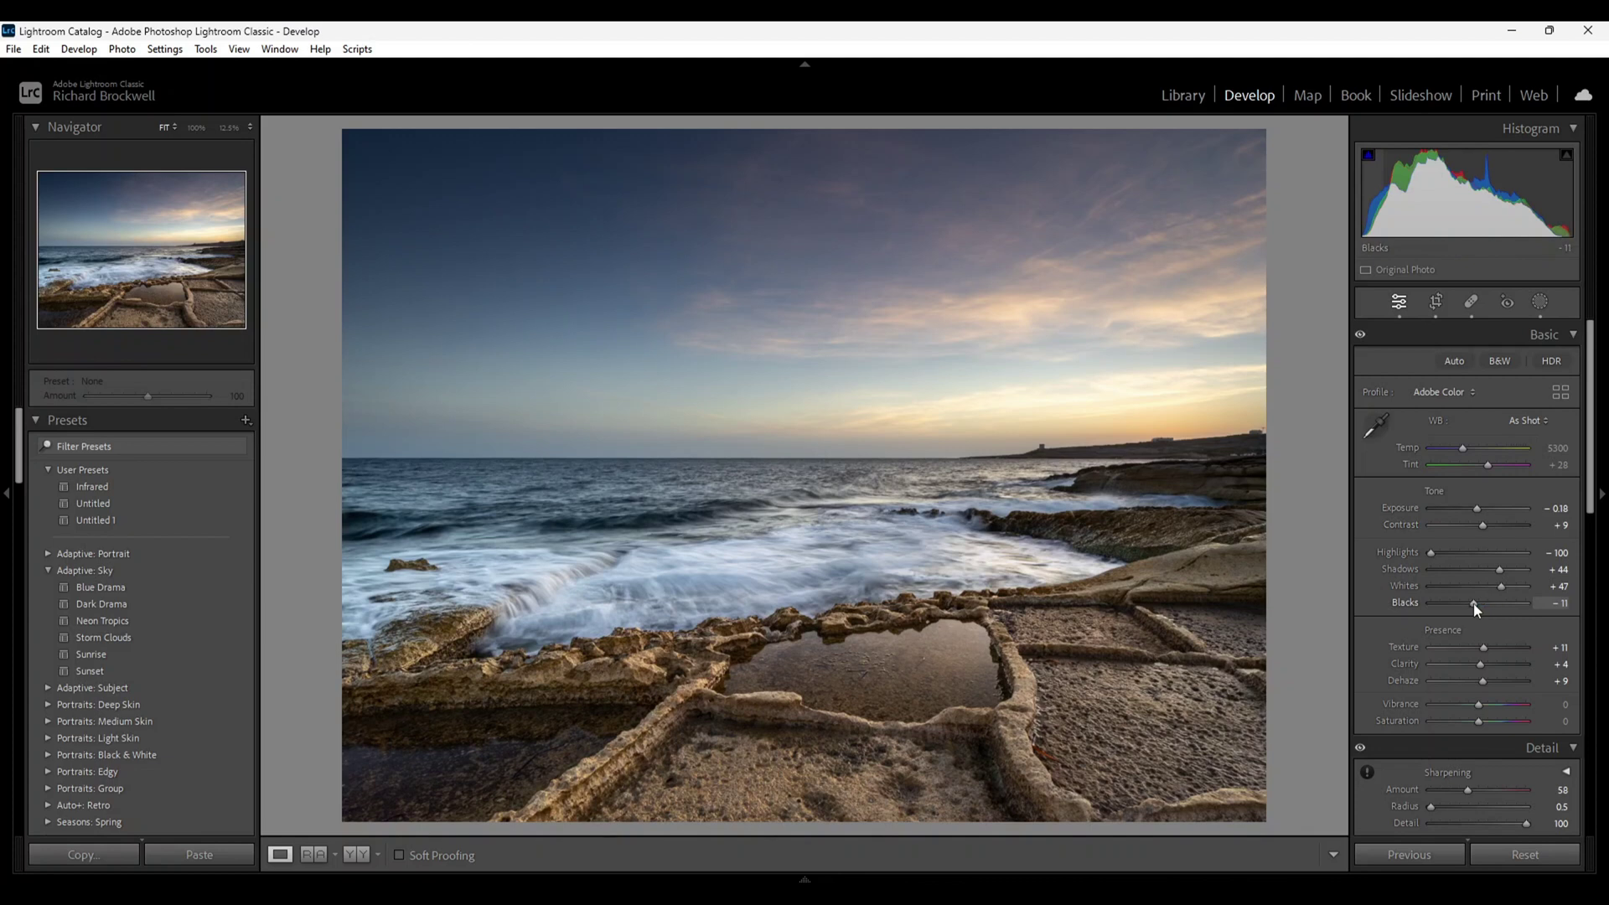
{"action": "left_click_drag", "start_coordinate": [1473, 603], "coordinate": [1477, 604]}
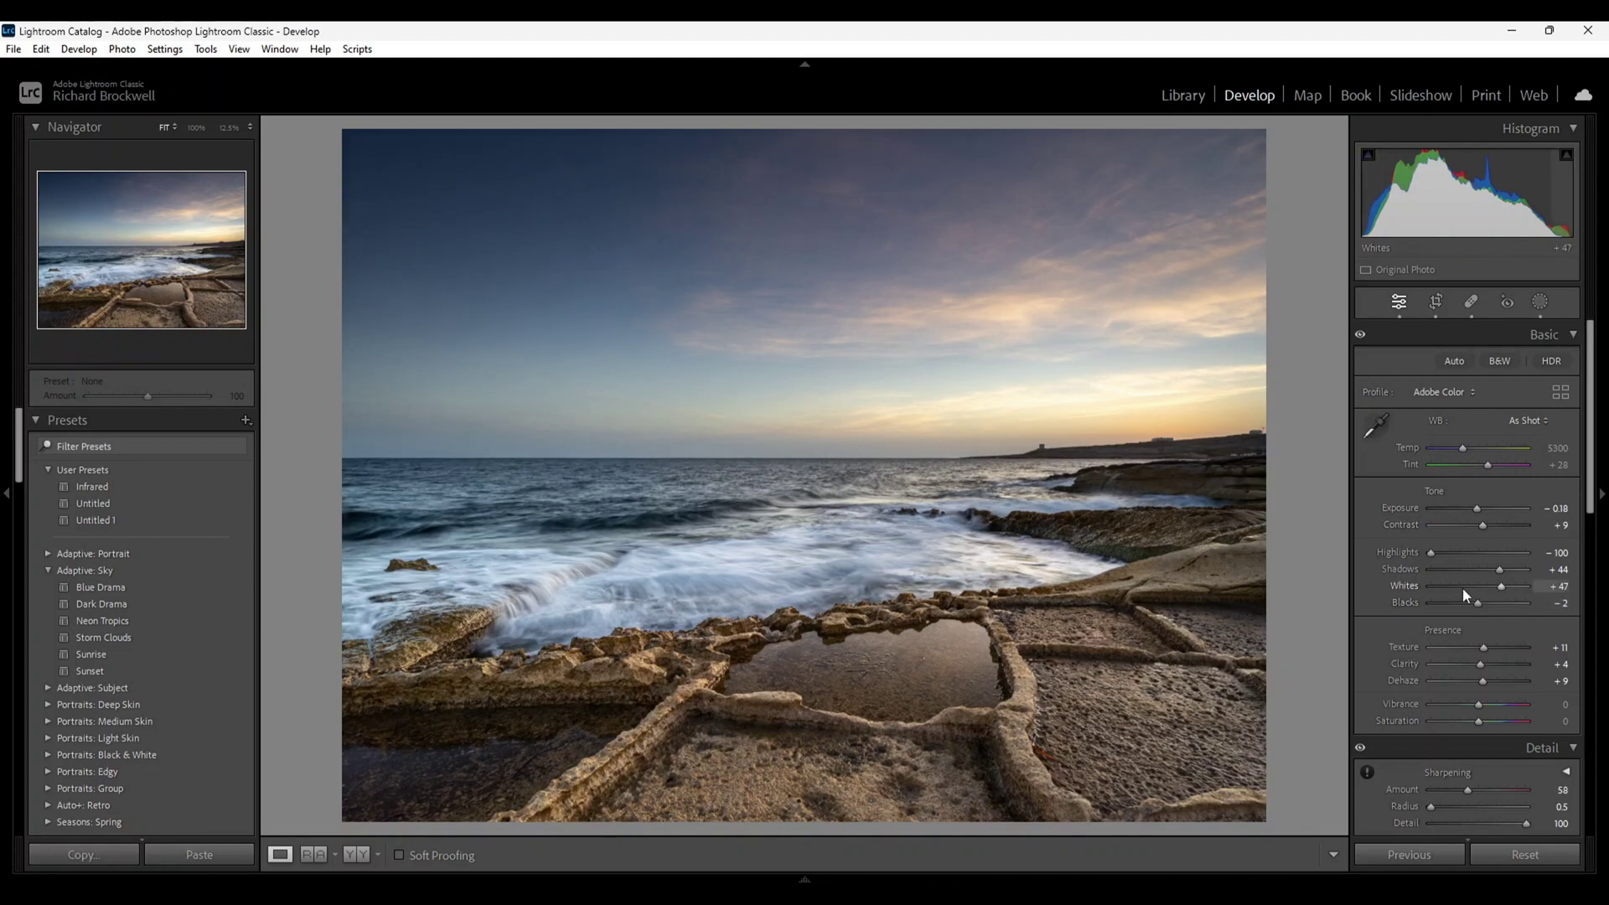
{"action": "key", "text": "F6"}
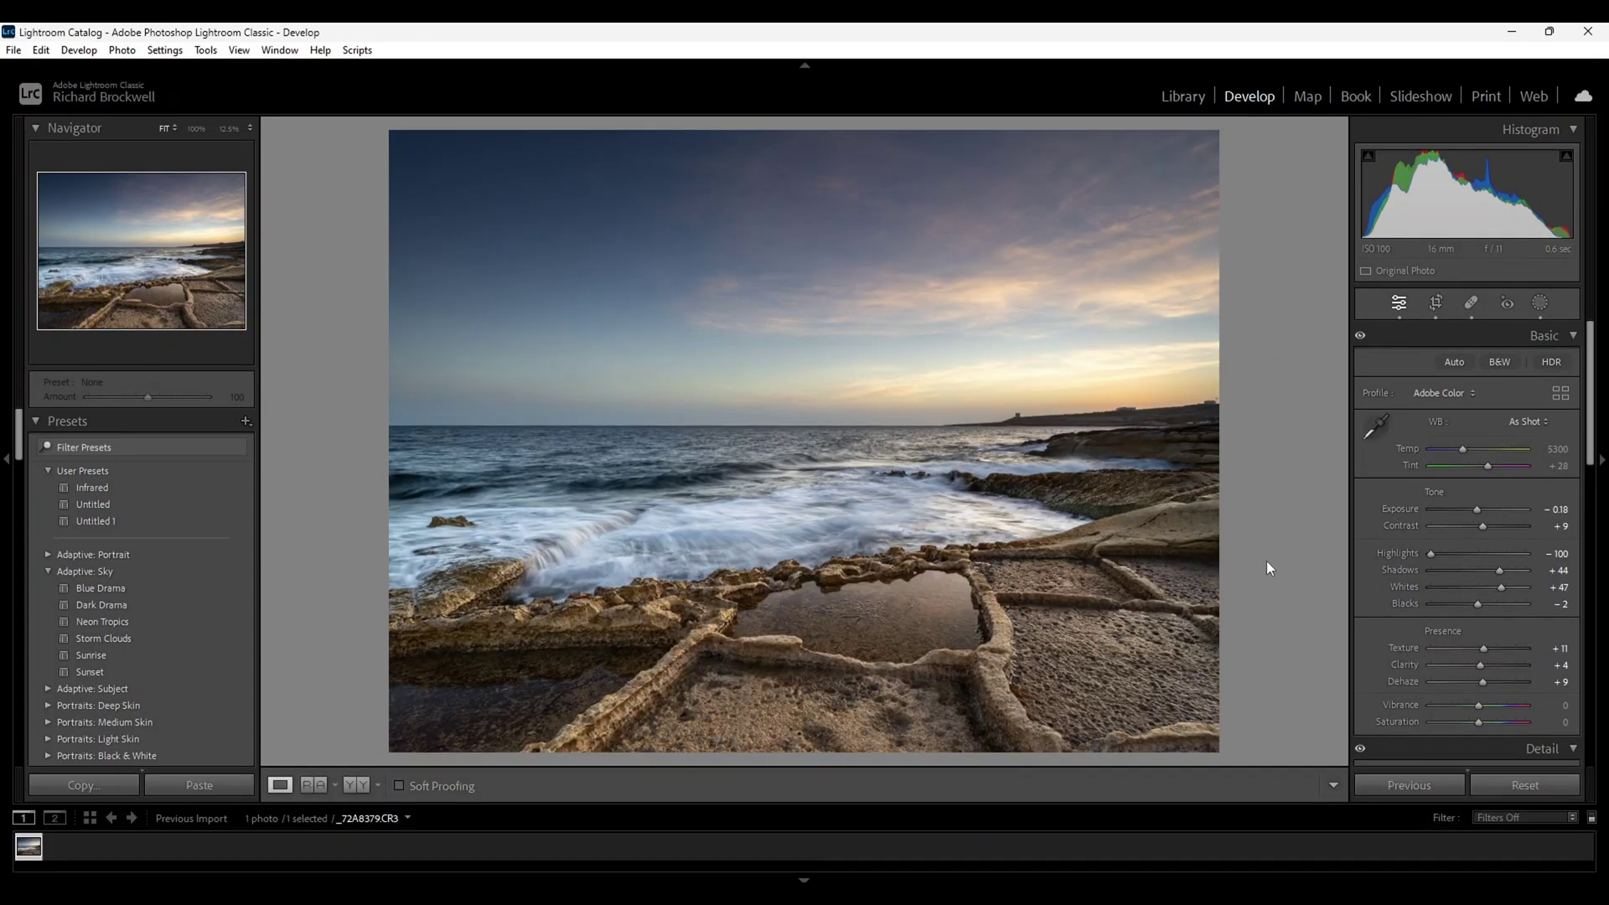
Switch to the side-by-side Before & After view using the toolbar's Before/After button.
{"action": "left_click", "coordinate": [356, 786]}
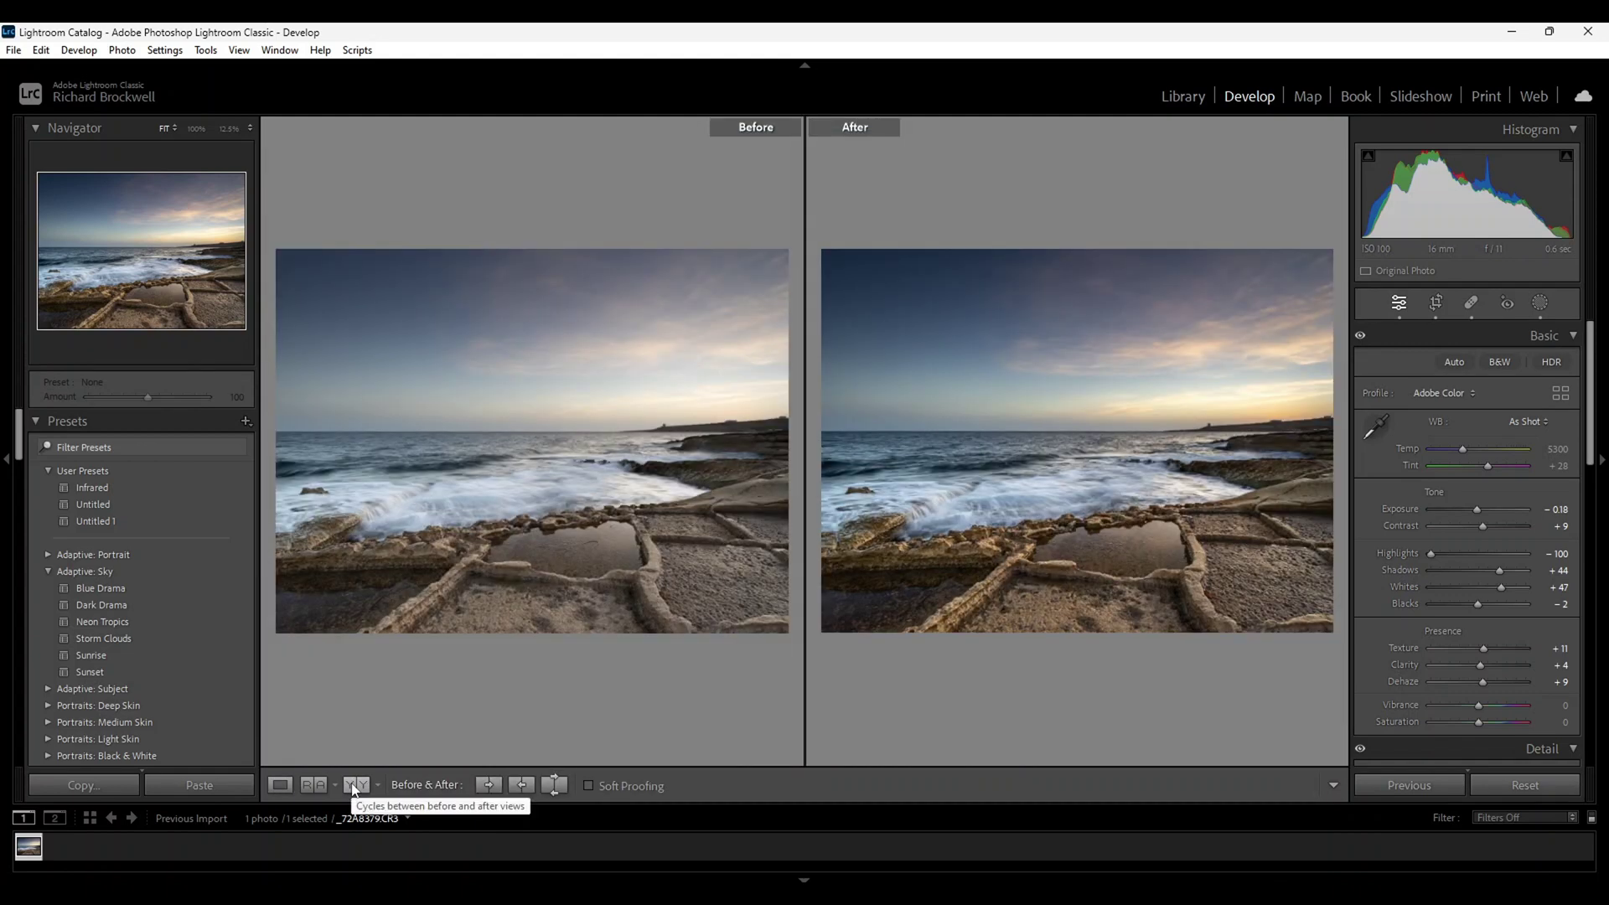